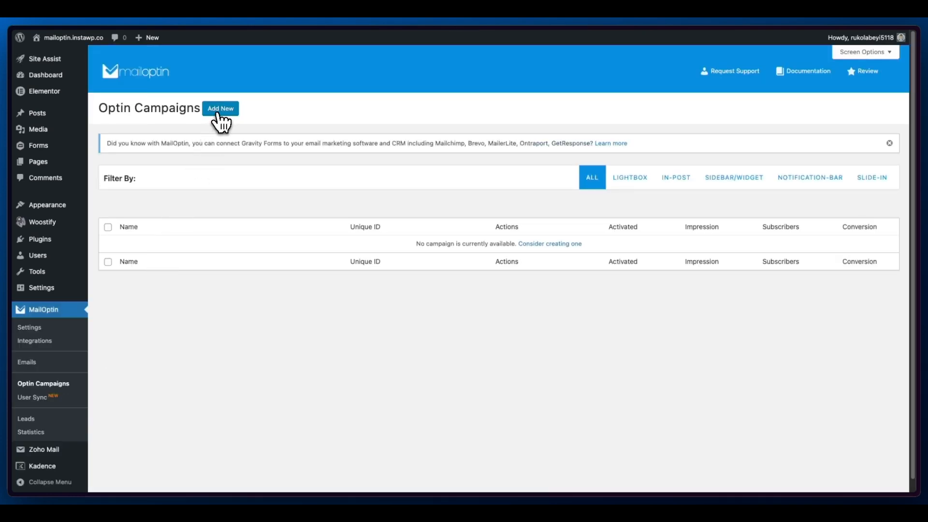
Step: Create a new optin campaign titled "Slide-In" of the Slide-In type using the Letter Box theme
click(219, 110)
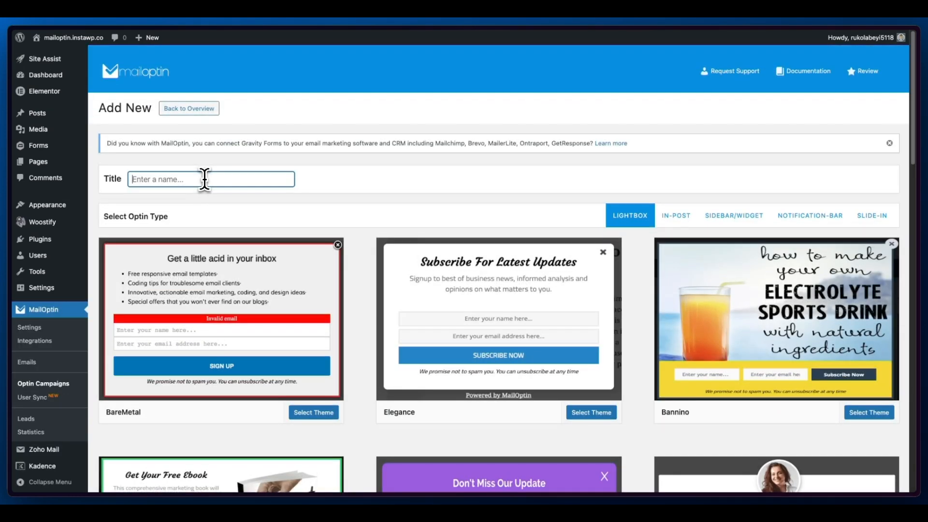
click(204, 179)
text(Slide-In)
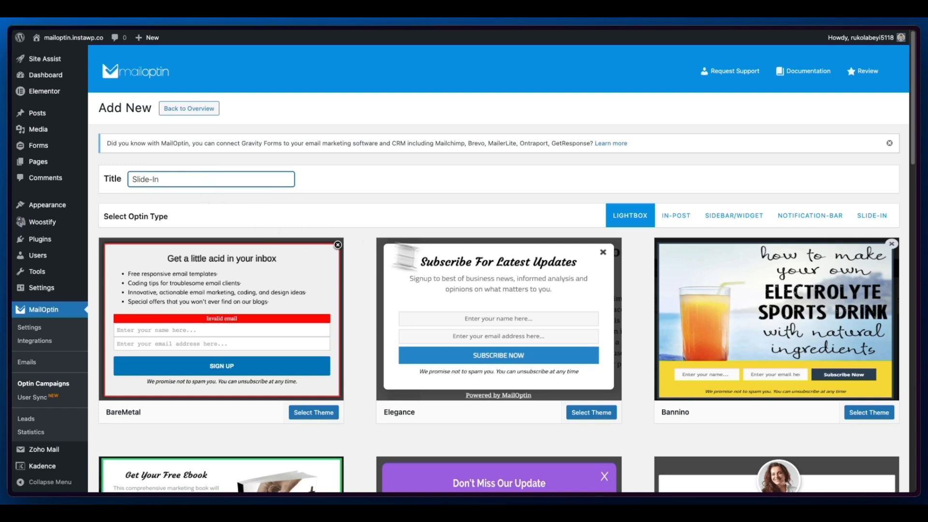
click(861, 221)
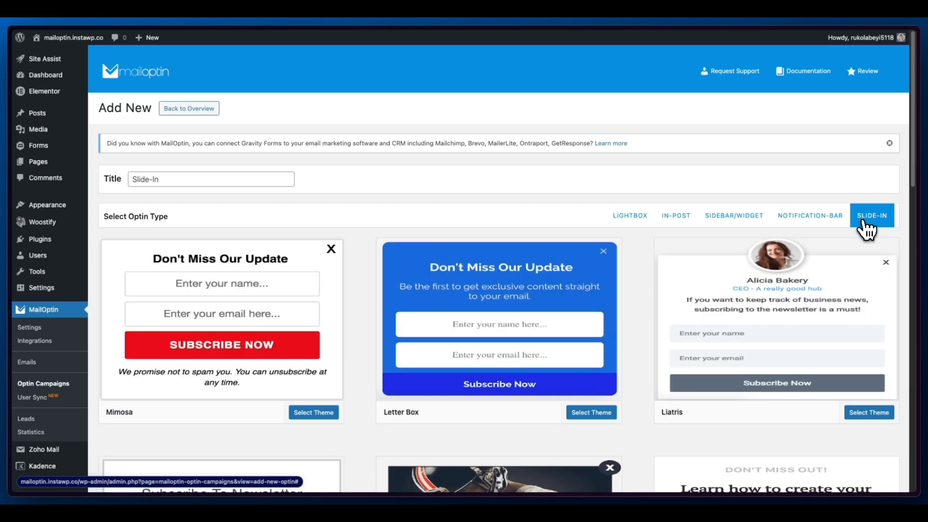
scroll(561, 327, down, 5)
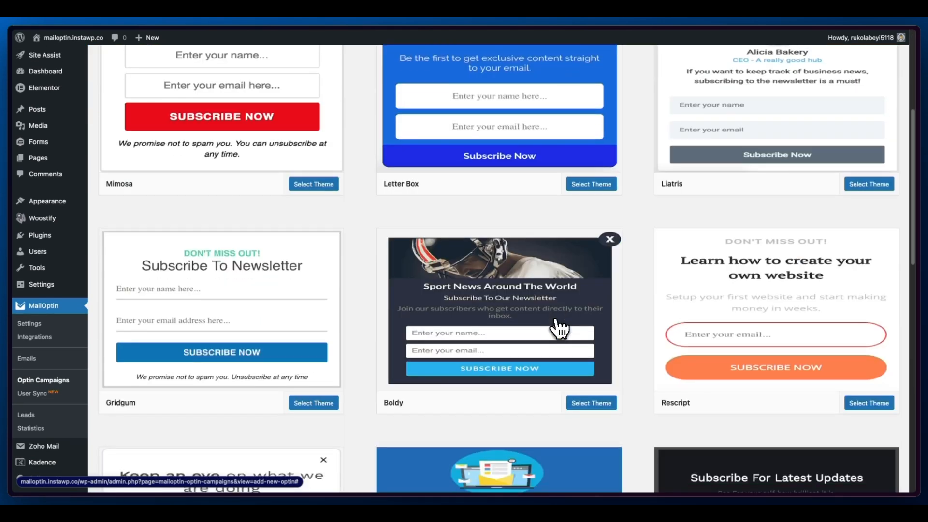
scroll(559, 329, up, 5)
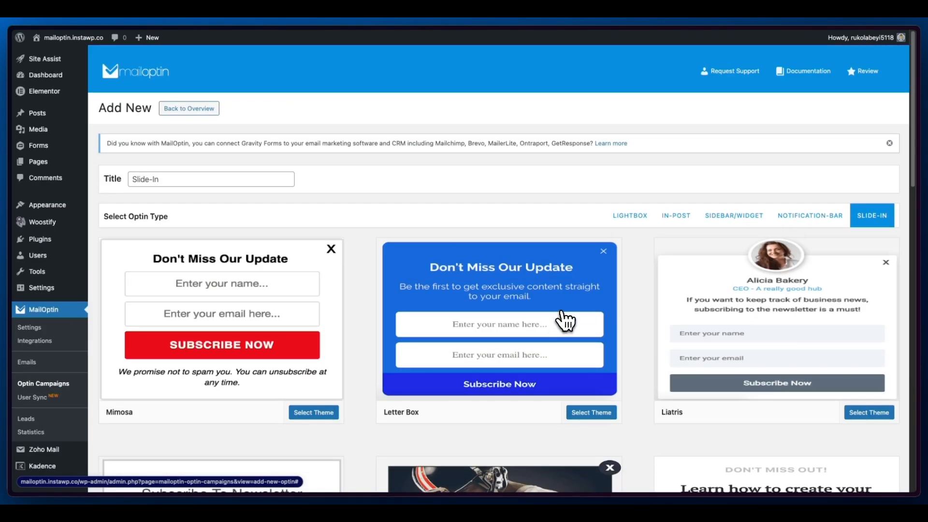
click(564, 320)
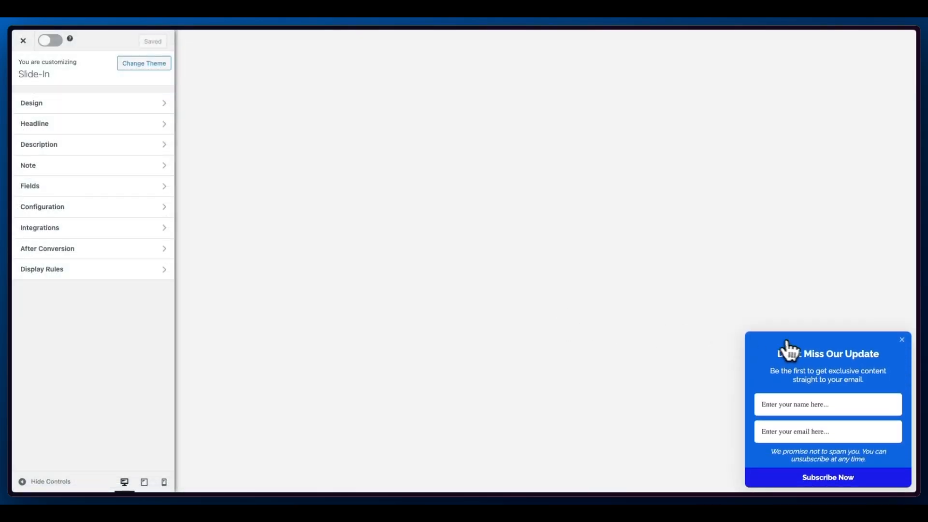
Step: In the Design settings, preview the Slide In (Left) display effect and set the effect to Slide In (Right)
click(130, 112)
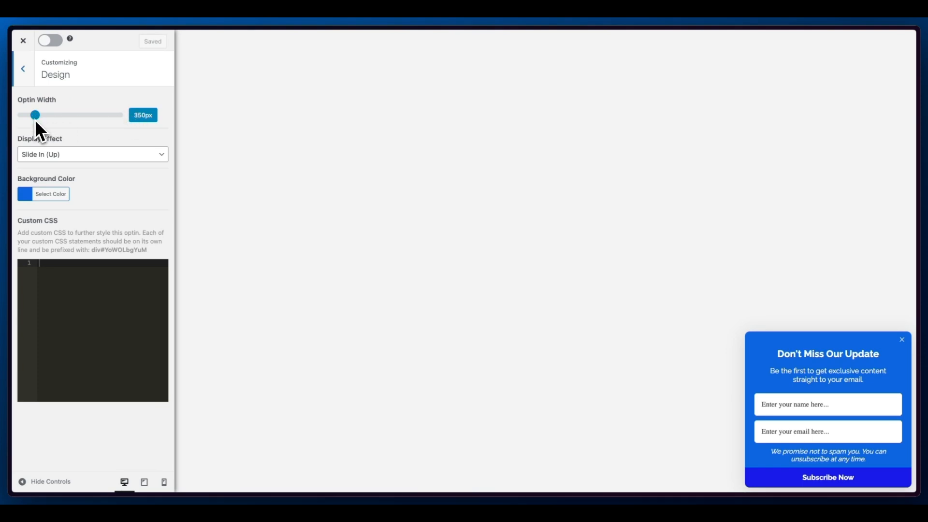
click(87, 154)
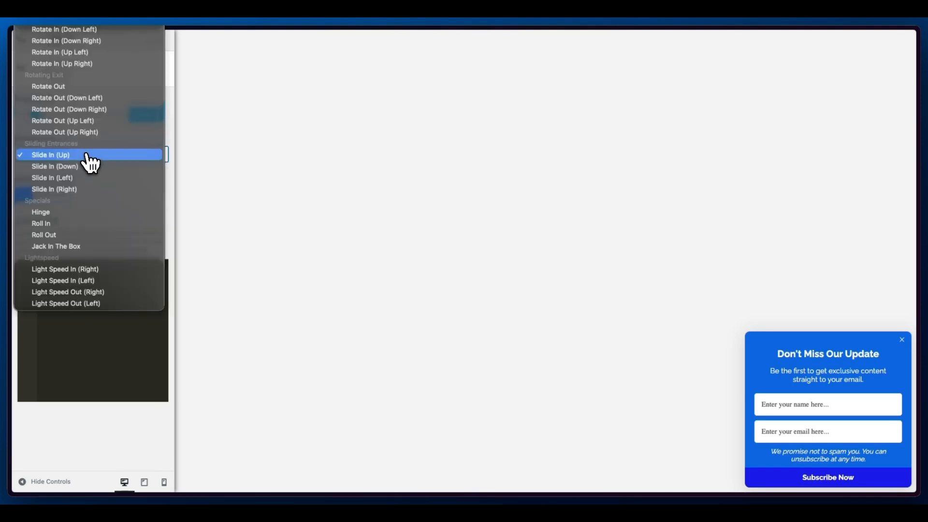
click(77, 179)
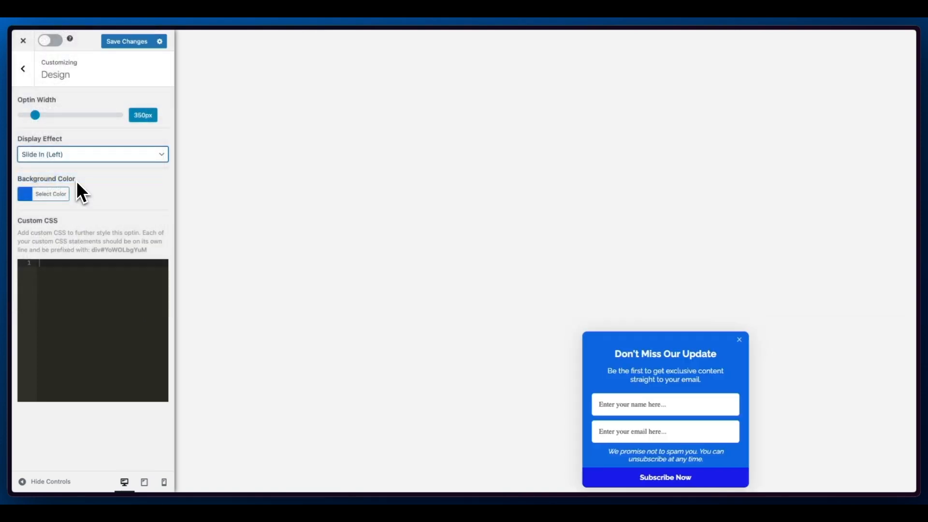
click(97, 157)
click(94, 164)
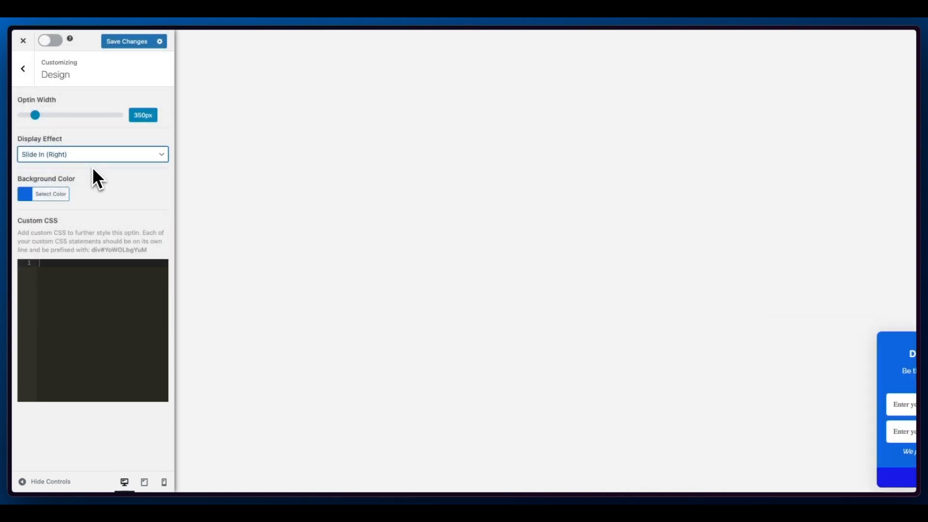
click(95, 156)
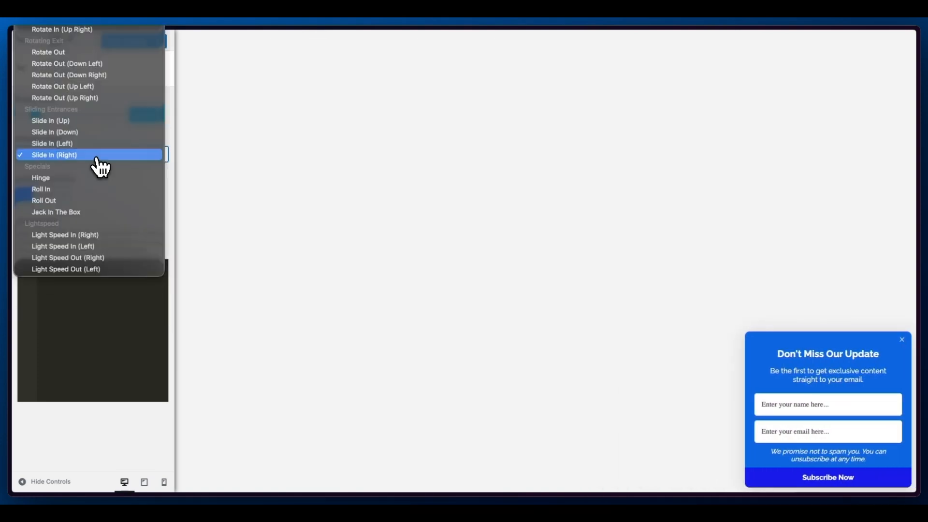
click(96, 414)
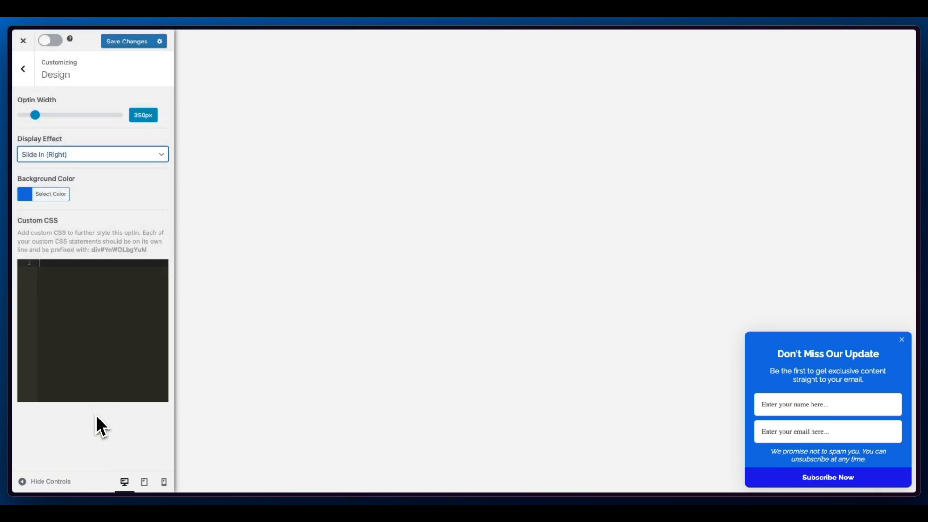
Step: Change the optin's background color to a softer violet-blue
click(51, 194)
click(83, 305)
drag(79, 251, 78, 222)
click(159, 331)
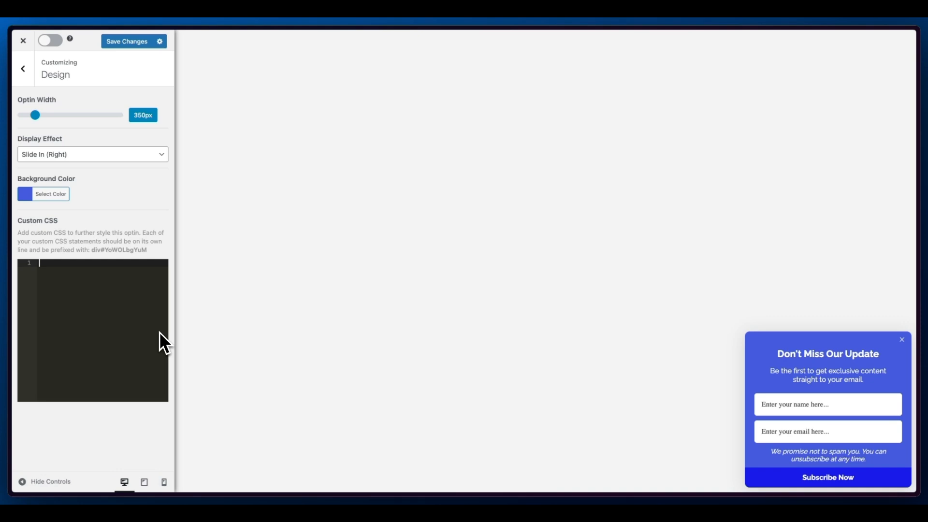
Step: Examine the headline and description settings of the optin
click(24, 73)
click(96, 128)
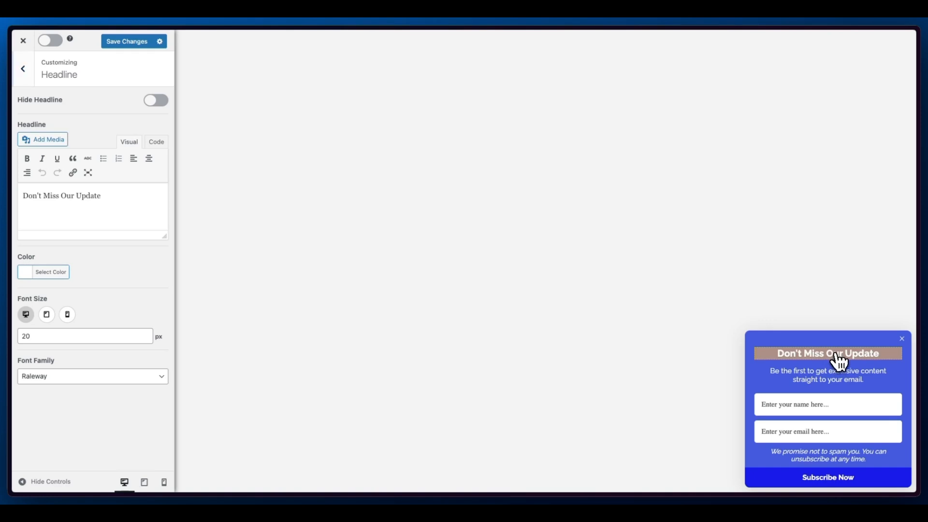
click(842, 376)
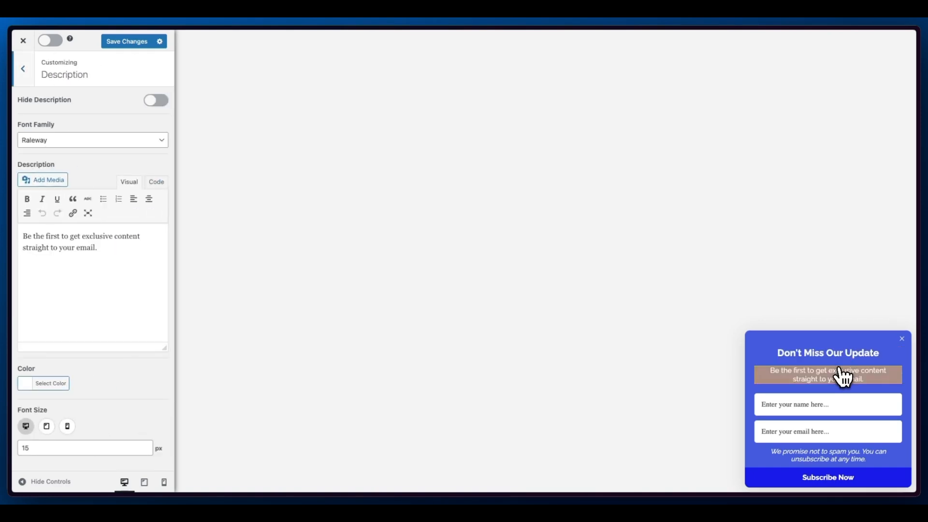
Step: Try the Use Custom HTML and Display Only CTA Button options in the Fields settings, switching each back off
click(843, 406)
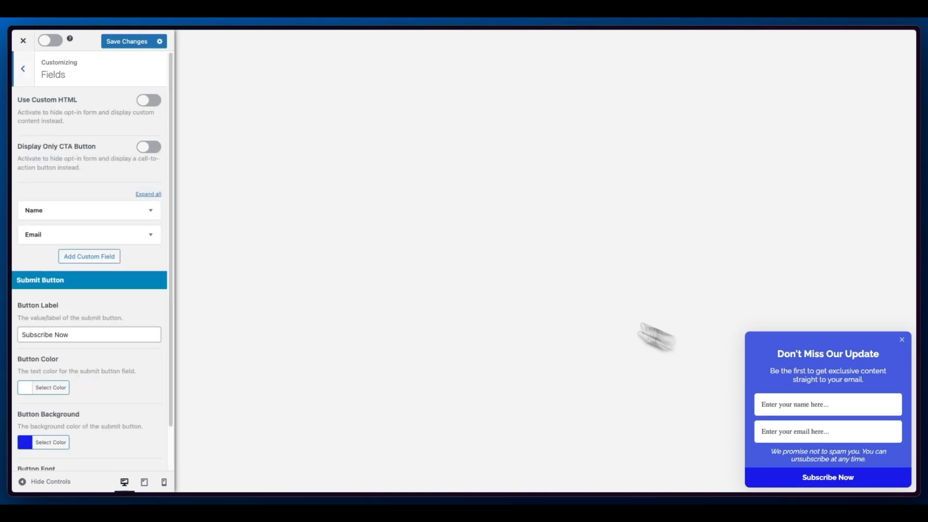
click(154, 102)
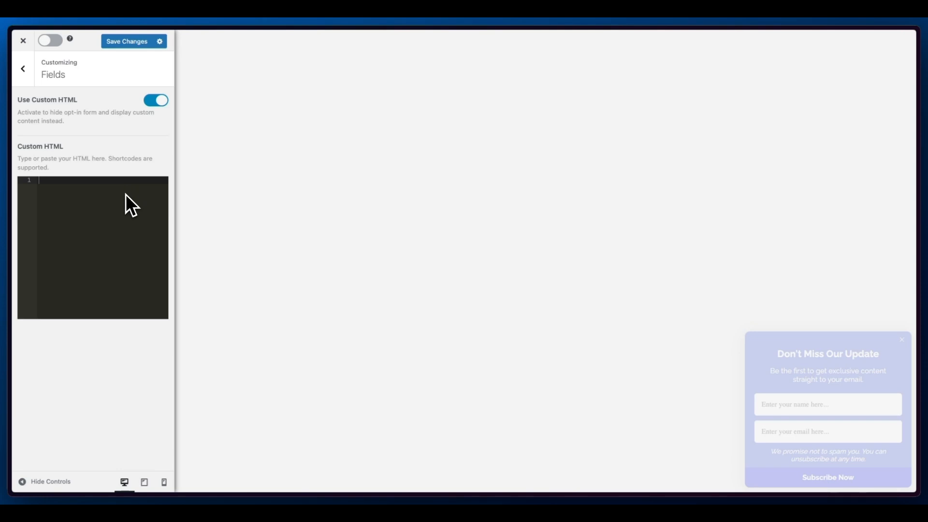
click(155, 101)
click(152, 150)
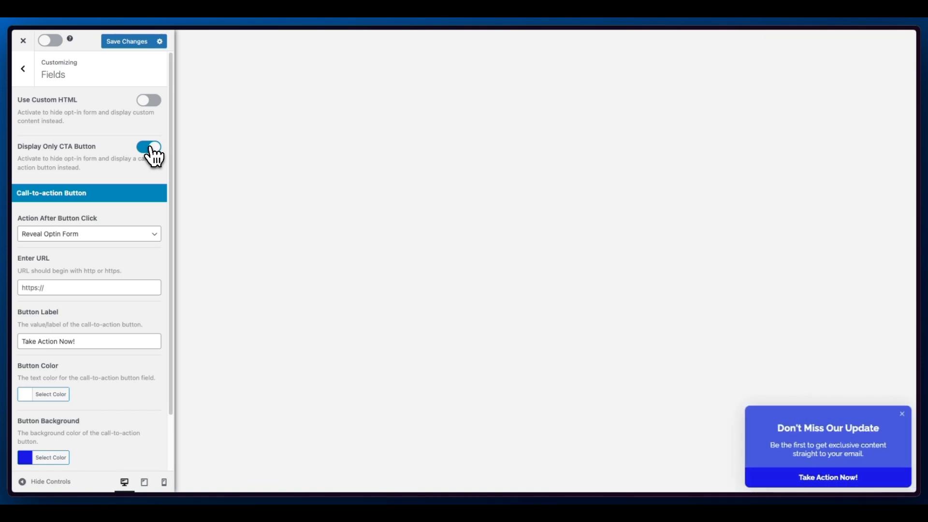
scroll(127, 295, down, 2)
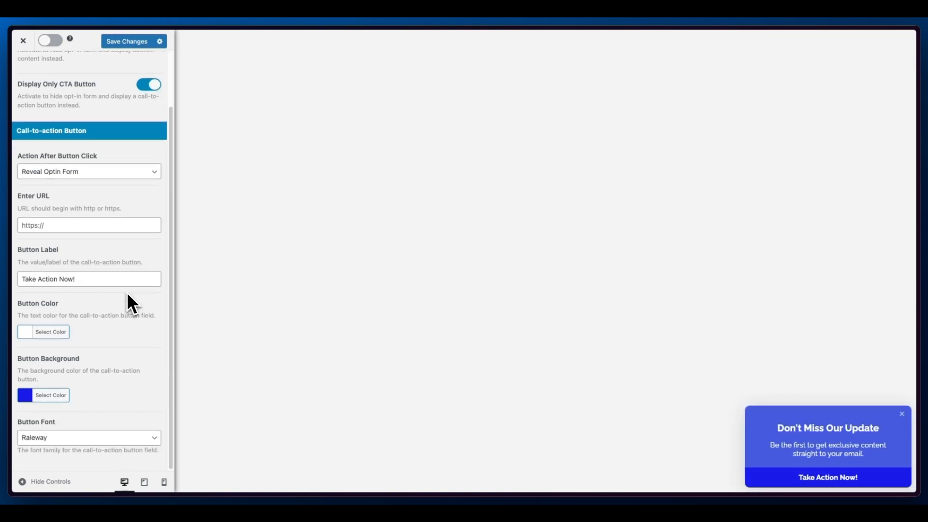
scroll(127, 292, up, 2)
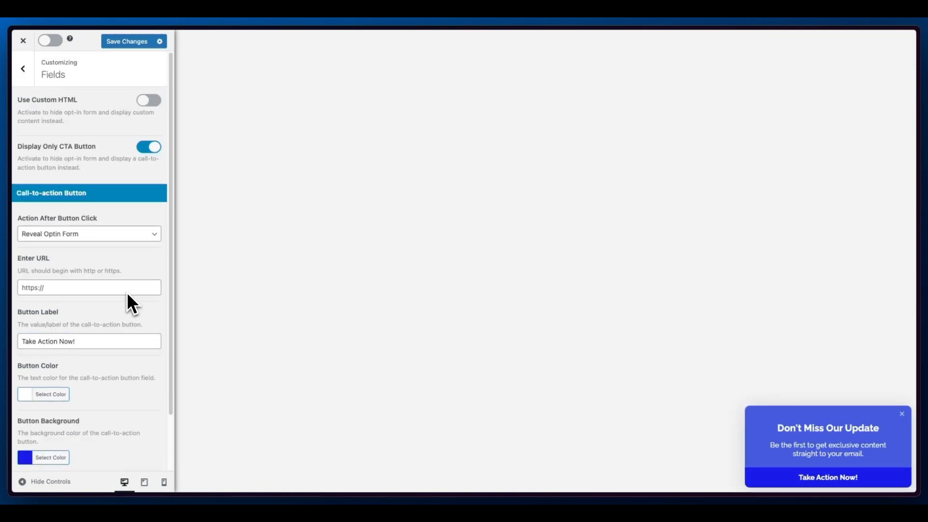
click(148, 147)
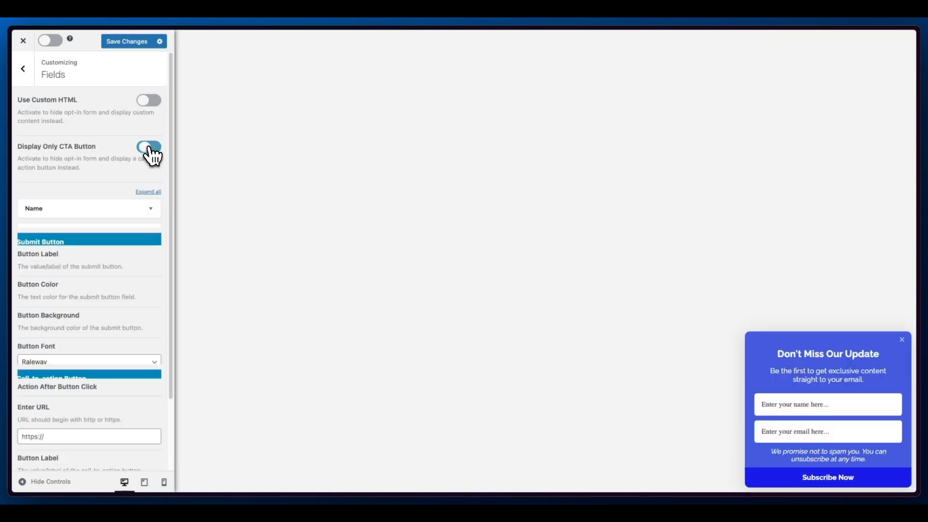
Step: Examine the settings of the Name and Email form fields
click(151, 211)
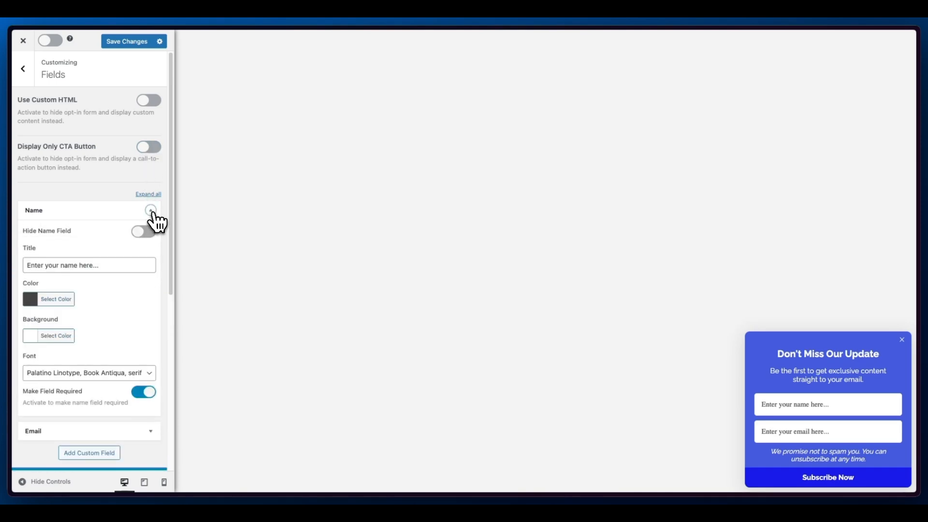
click(151, 212)
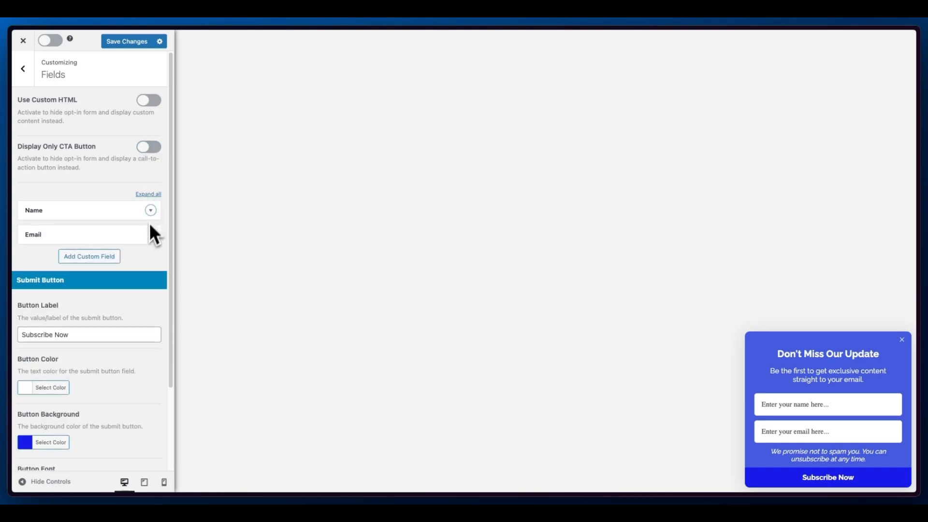
click(147, 236)
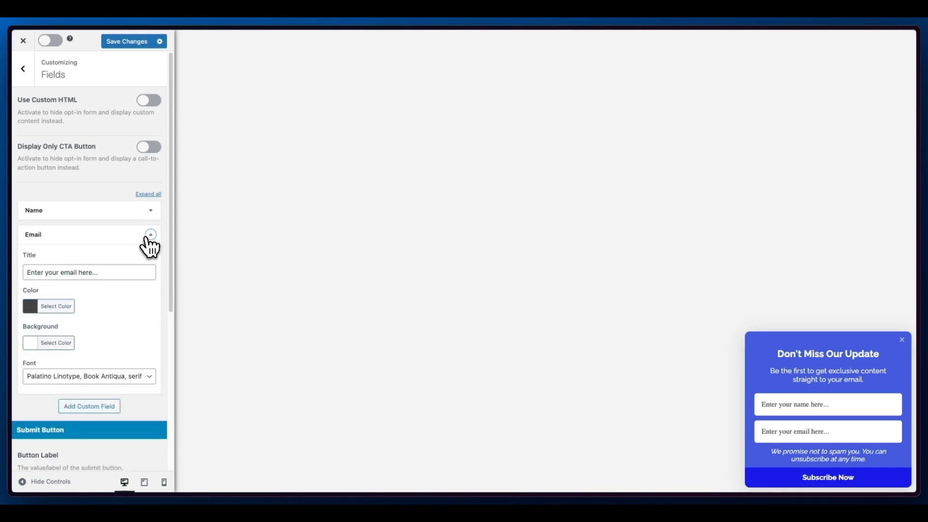
Step: Add a custom field to the optin form and delete it again
click(98, 407)
scroll(98, 402, down, 5)
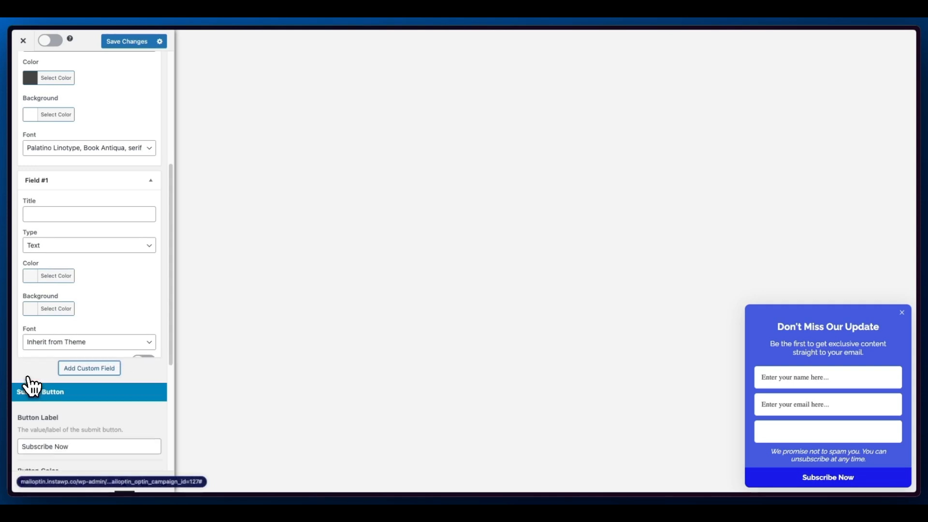
click(32, 376)
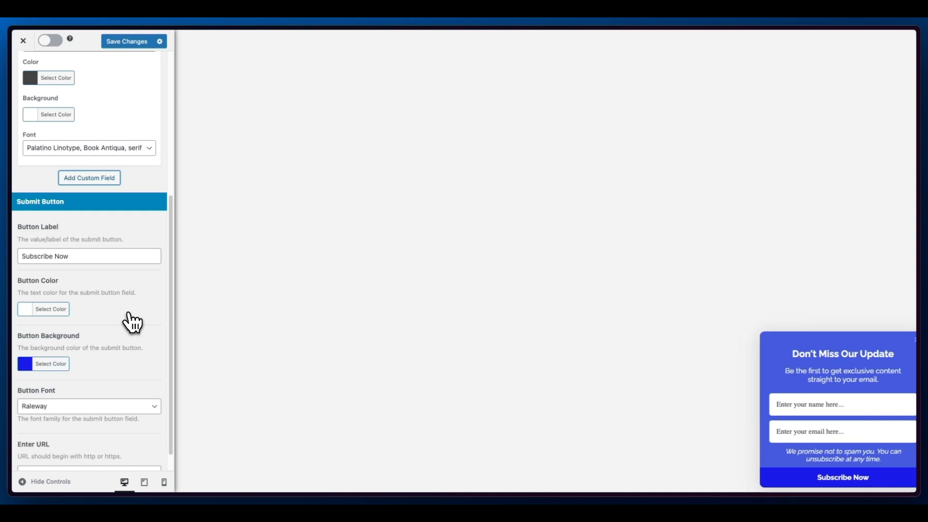
scroll(74, 269, up, 10)
Step: Try the Bottom Left slide-in position in the Configuration settings and return it to Bottom Right
click(23, 70)
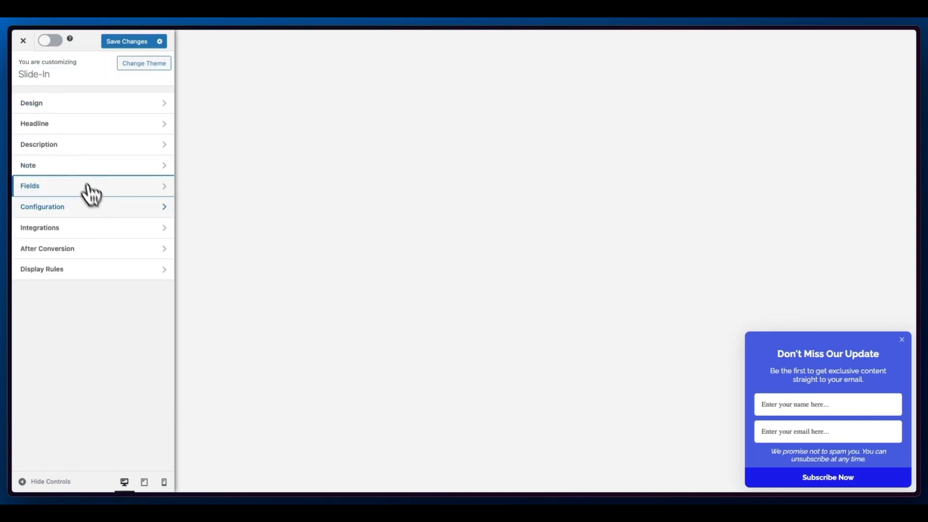
click(96, 210)
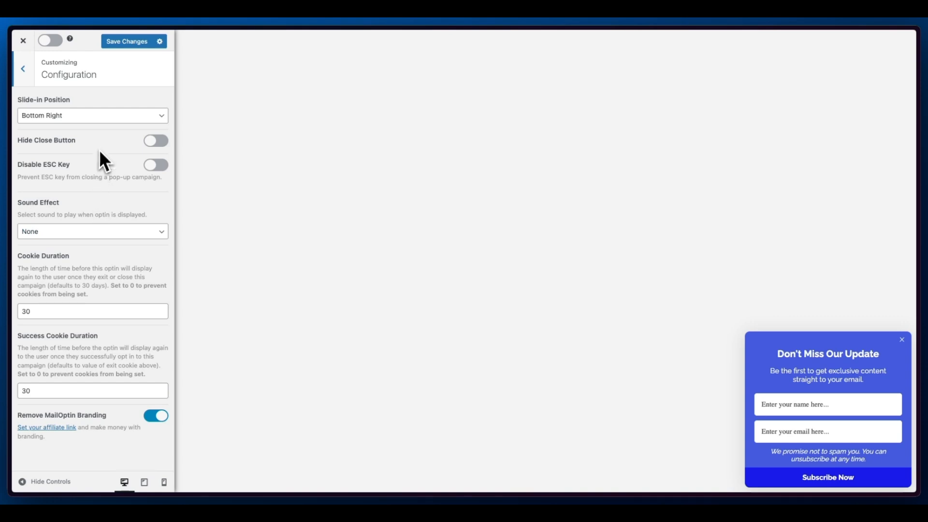
click(112, 119)
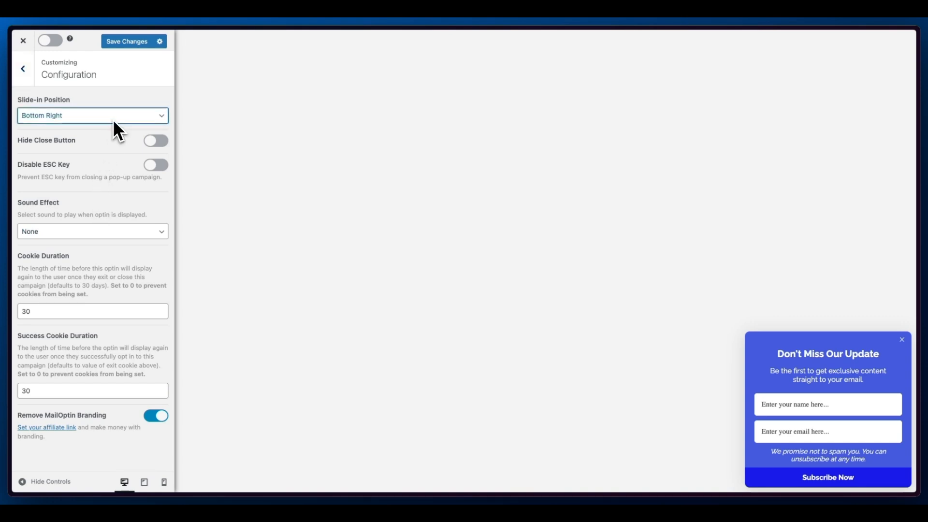
click(115, 120)
click(114, 119)
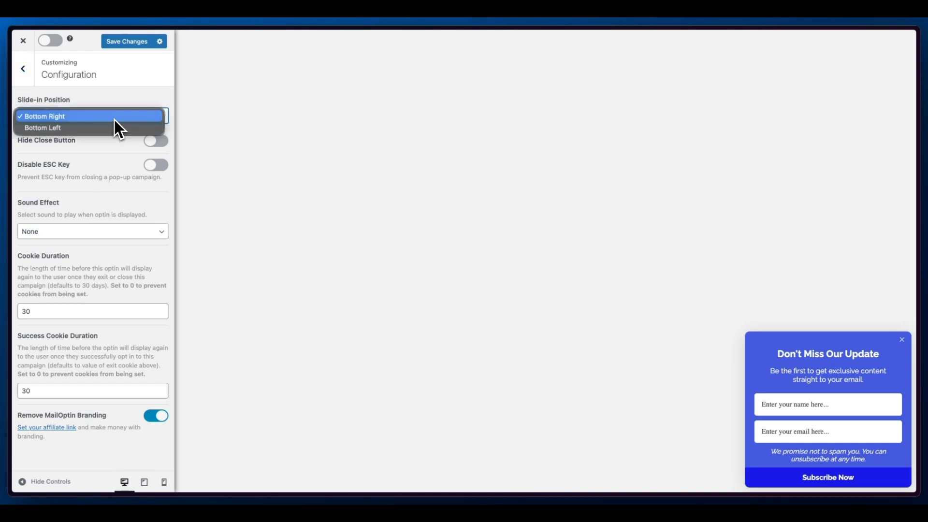
click(108, 127)
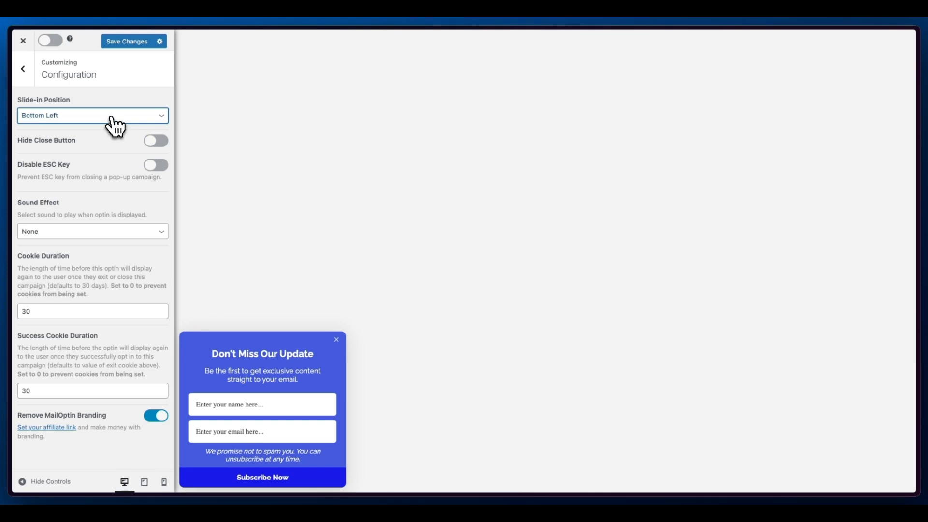
click(111, 117)
click(113, 106)
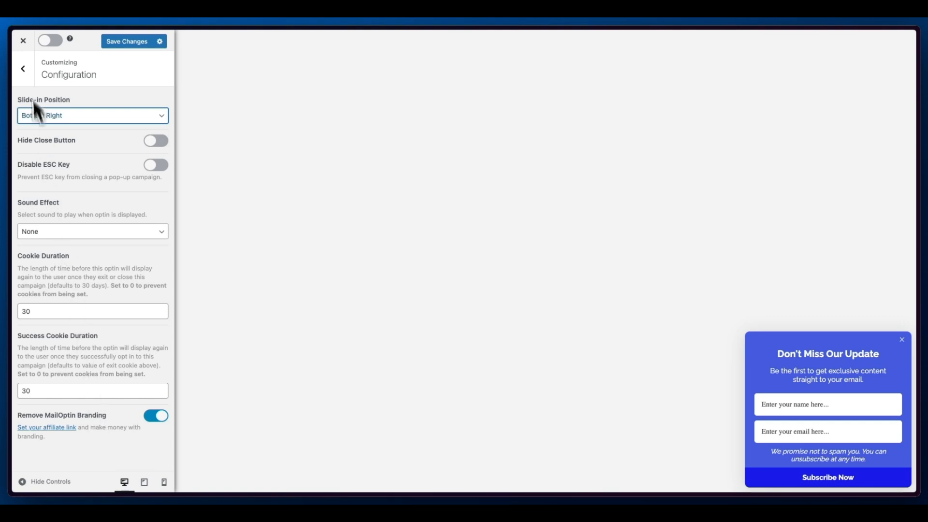
Step: Connect the slide-in campaign to the MailerLite integration with the Tutorials email list
click(28, 72)
click(75, 225)
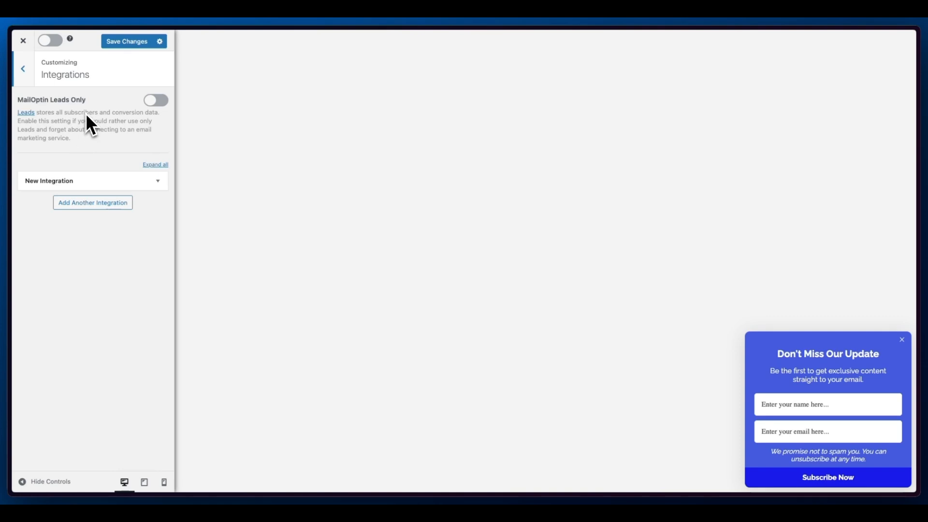
click(148, 185)
click(152, 223)
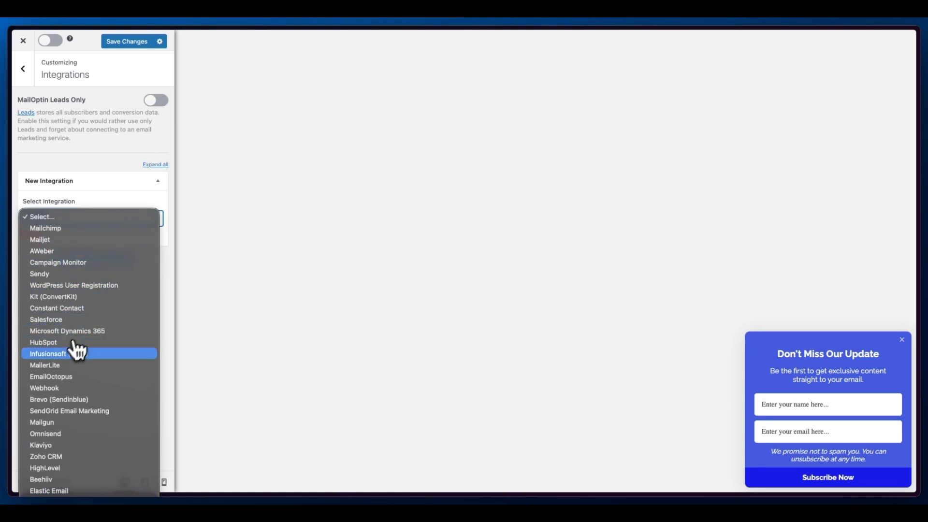
click(54, 365)
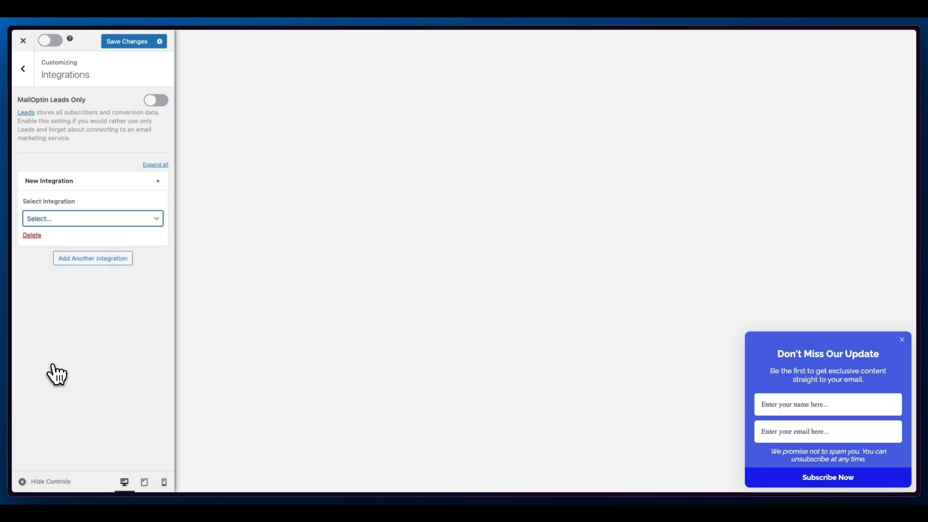
click(97, 255)
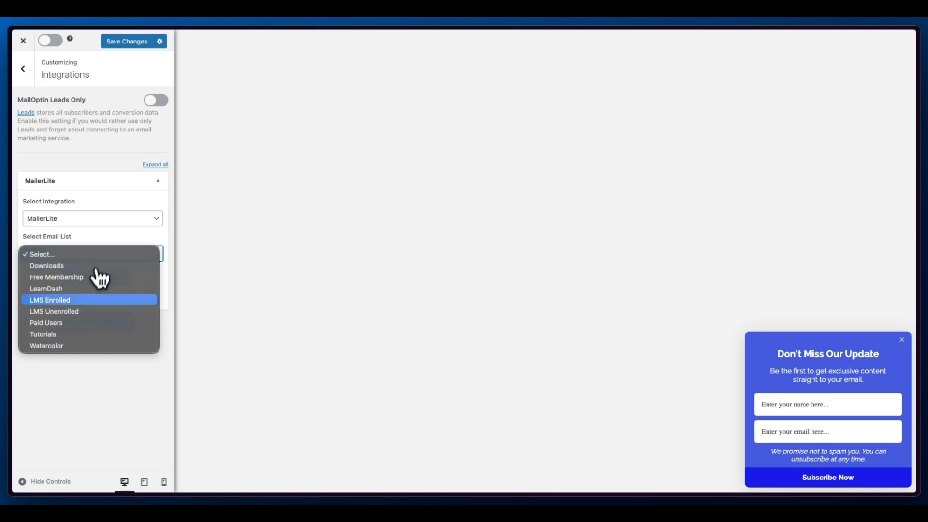
click(55, 333)
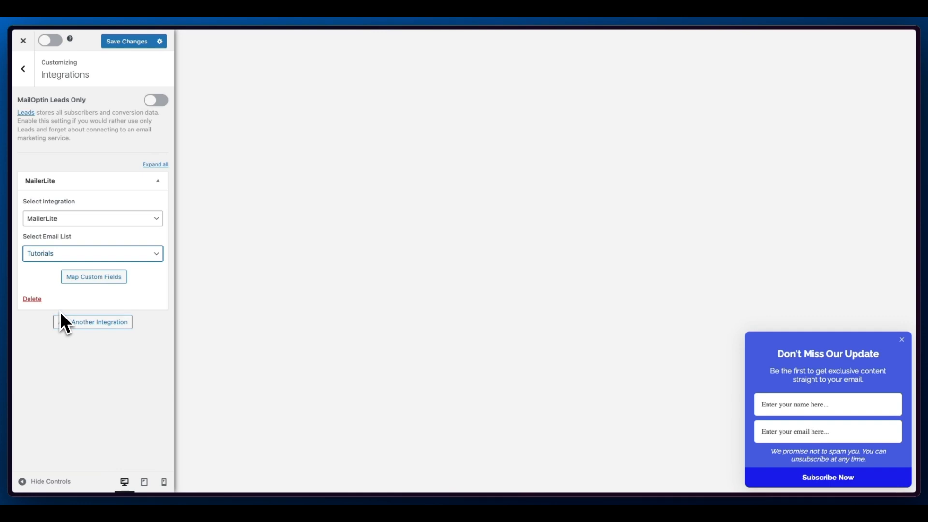
click(25, 77)
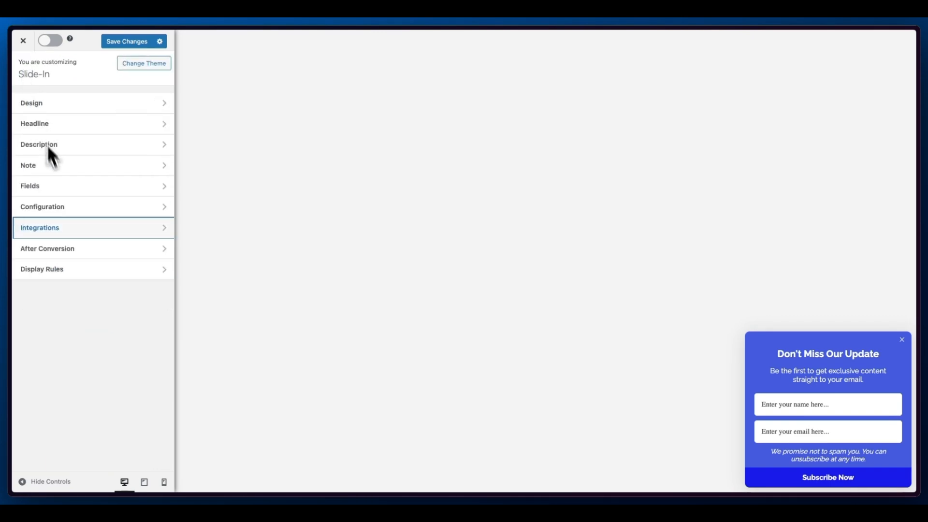
Step: Examine the After Conversion settings of the slide-in campaign
click(81, 249)
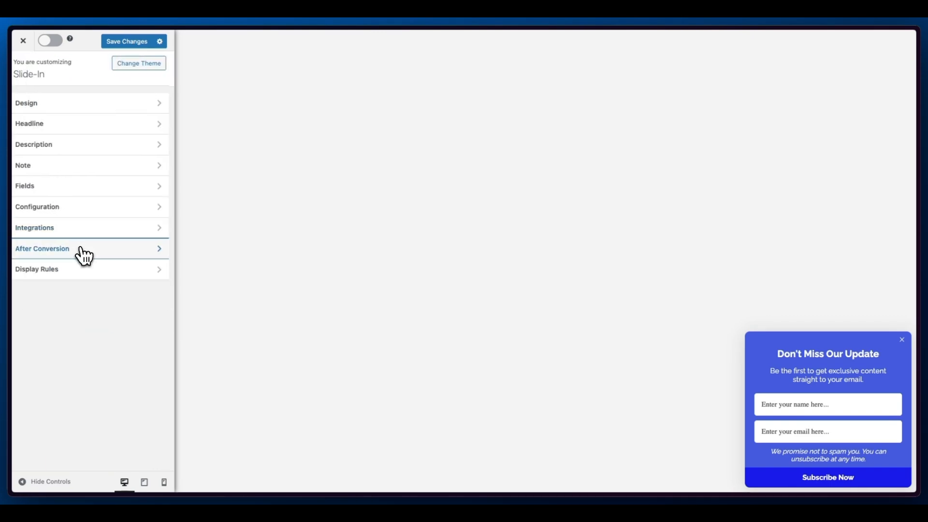
scroll(87, 246, down, 3)
scroll(87, 246, up, 3)
click(24, 73)
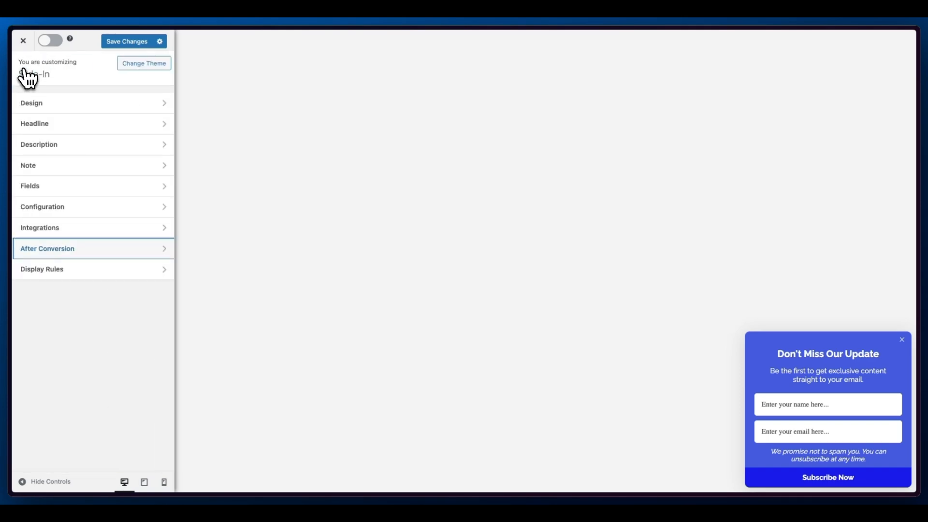
Step: Activate the After Scrolling Down 'X' Percent display rule and set its minimum scroll to 10%
click(118, 273)
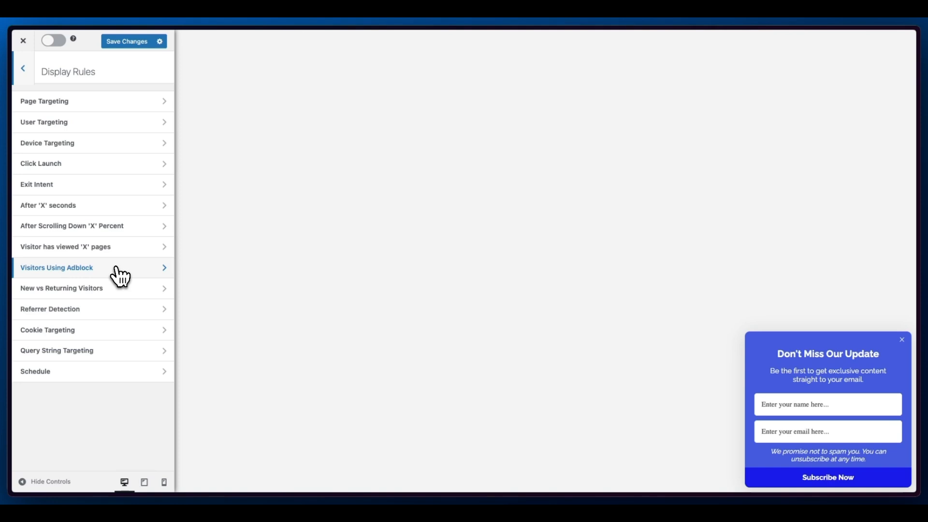
click(124, 227)
click(154, 103)
click(24, 161)
drag(25, 164, 32, 165)
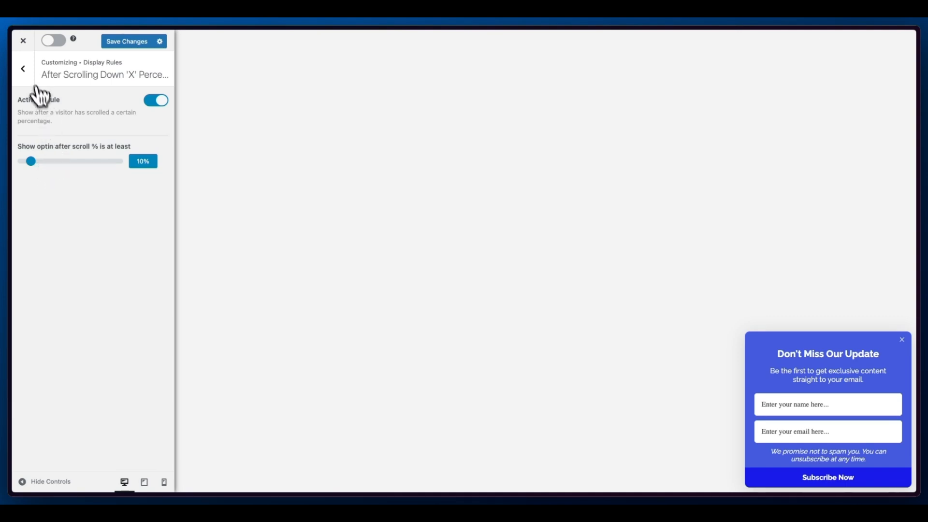
click(28, 72)
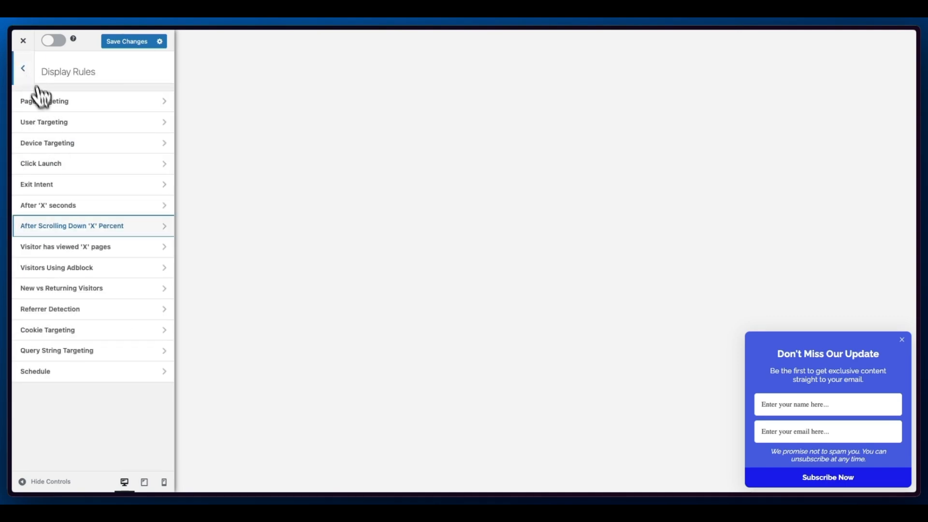
Step: Save the slide-in campaign's changes and activate it in the Optin Campaigns overview
click(29, 71)
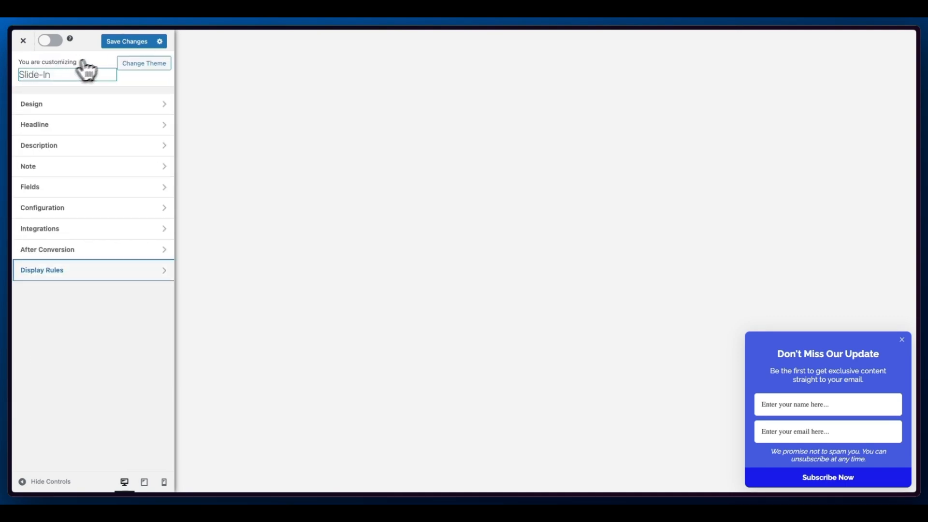
click(122, 43)
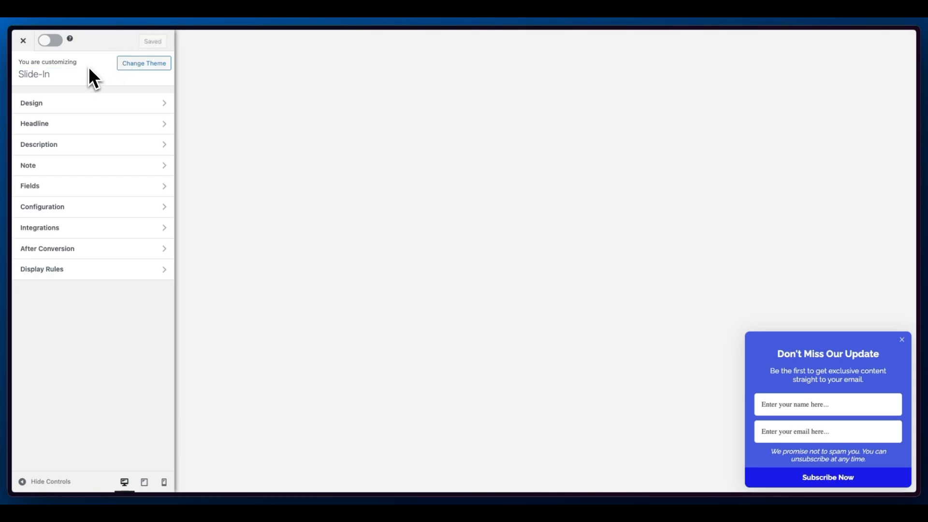
click(23, 41)
click(620, 248)
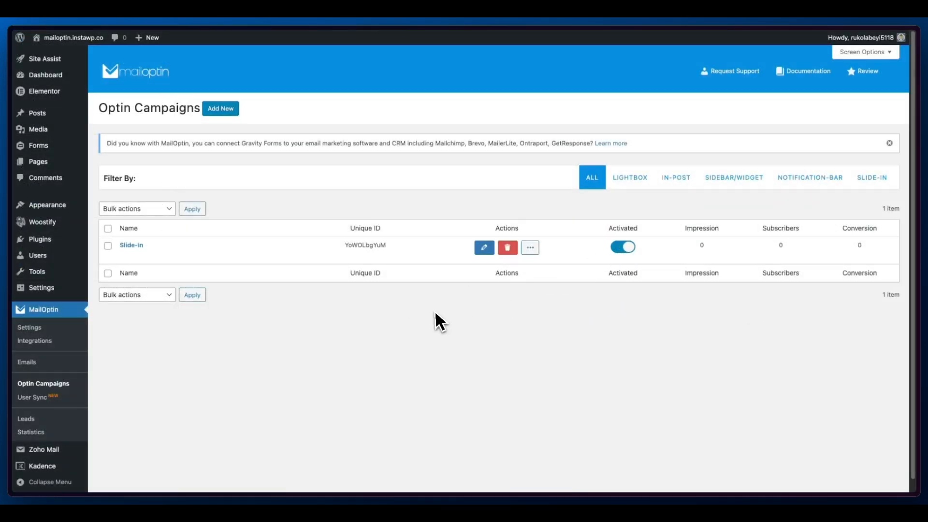
Step: On the live website's home page, subscribe through the slide-in form with the name Slide-In and a test e-mail address
click(53, 55)
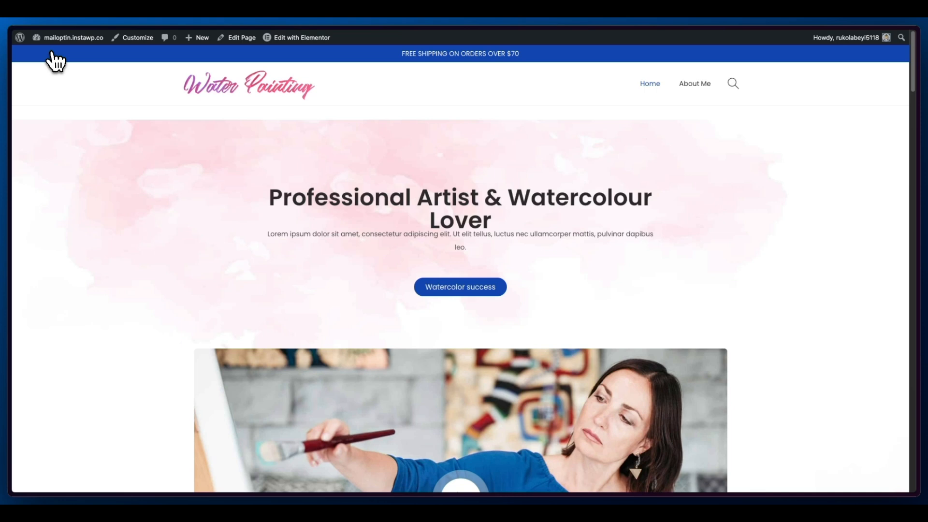
scroll(324, 137, down, 10)
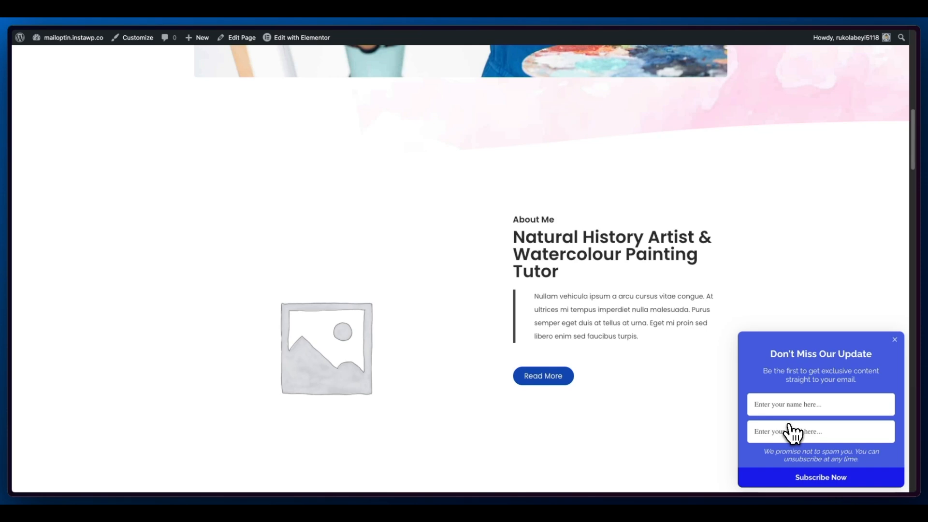
text(Slide-In)
key(Tab)
text(slide@exa)
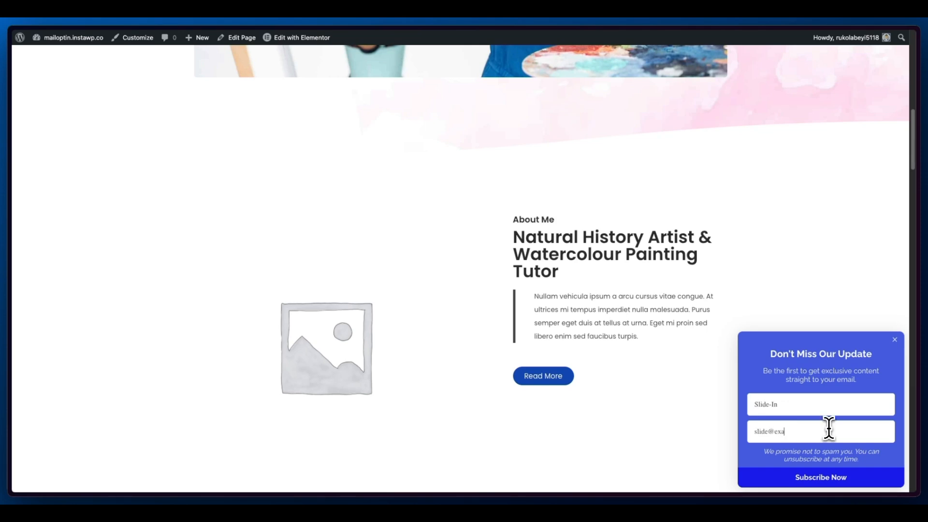
text(mple.com)
click(837, 478)
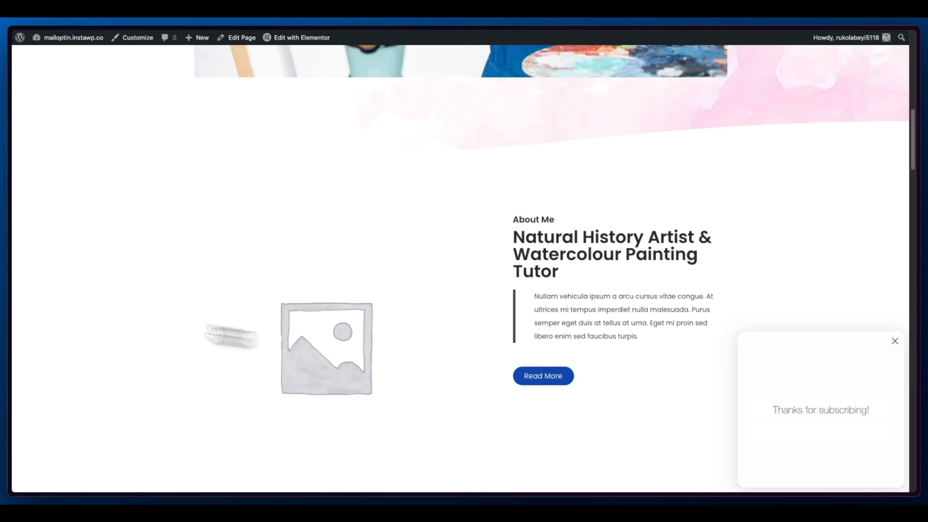
Step: Switch to MailerLite and check the subscribers of the Tutorials group for the new sign-up
mouse_move(9, 306)
click(92, 85)
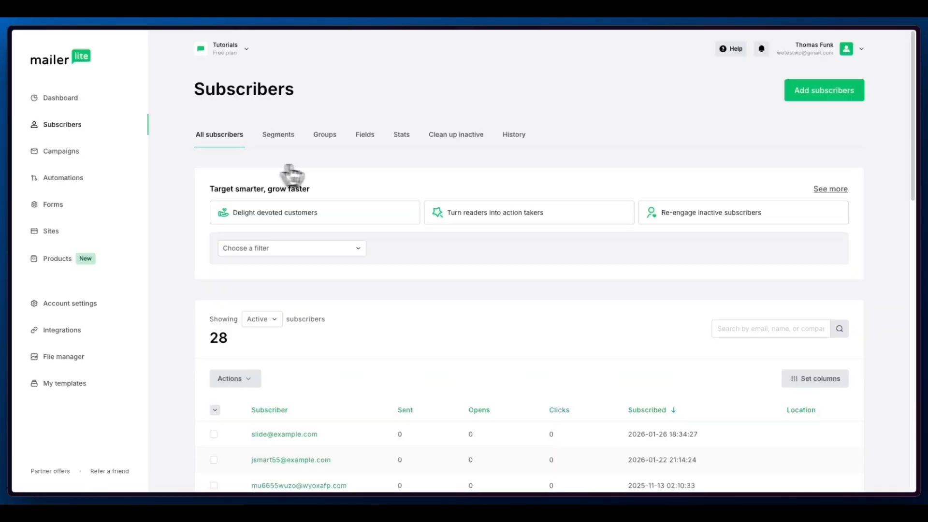
click(324, 136)
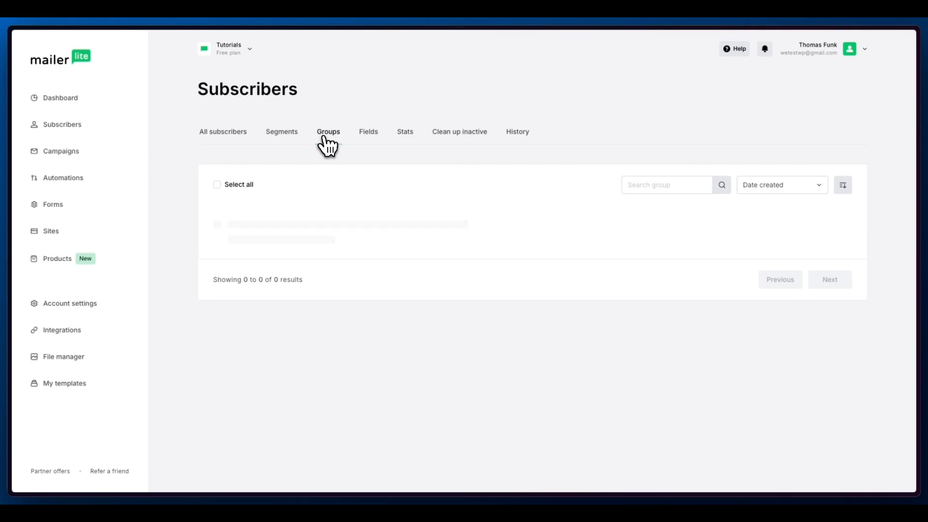
scroll(269, 352, down, 5)
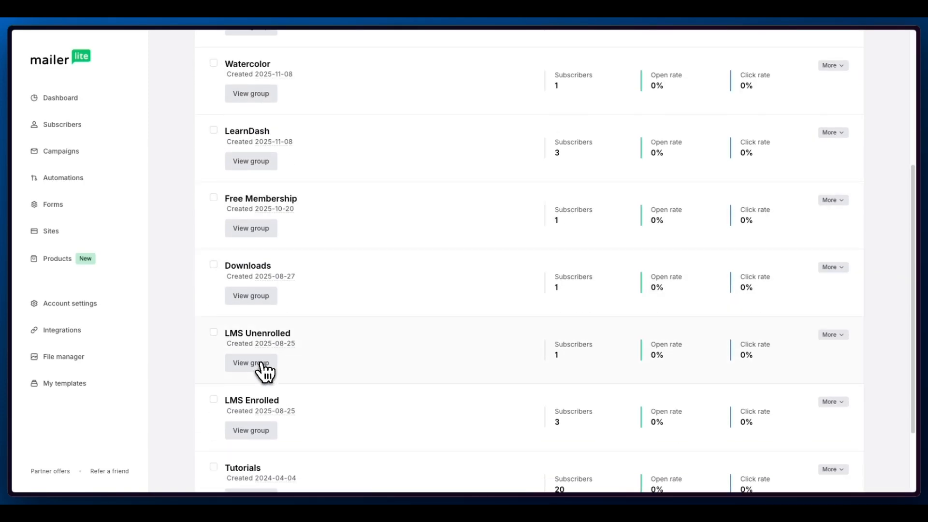
scroll(264, 372, down, 2)
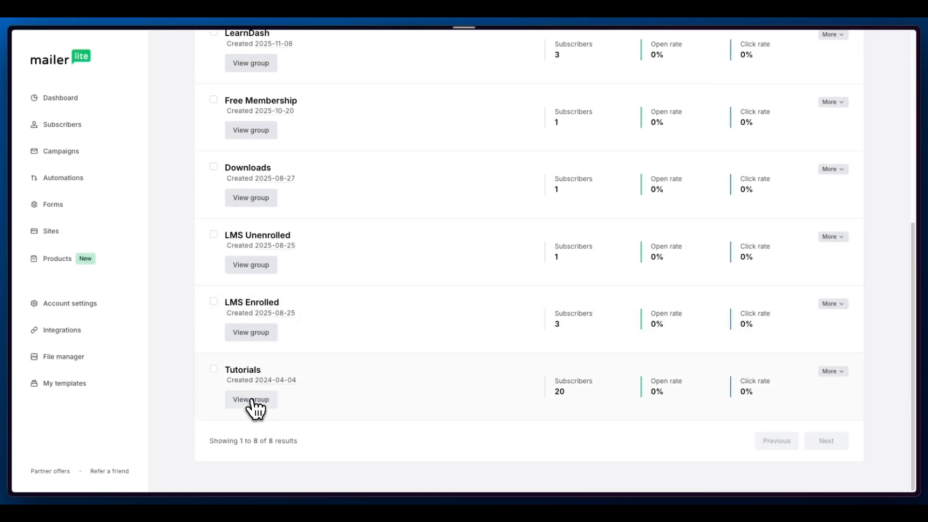
click(251, 400)
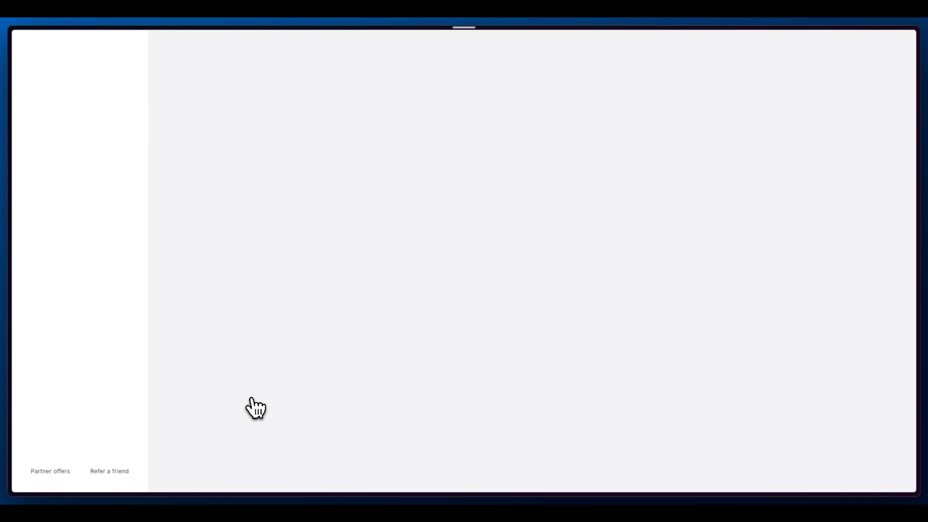
scroll(478, 386, down, 5)
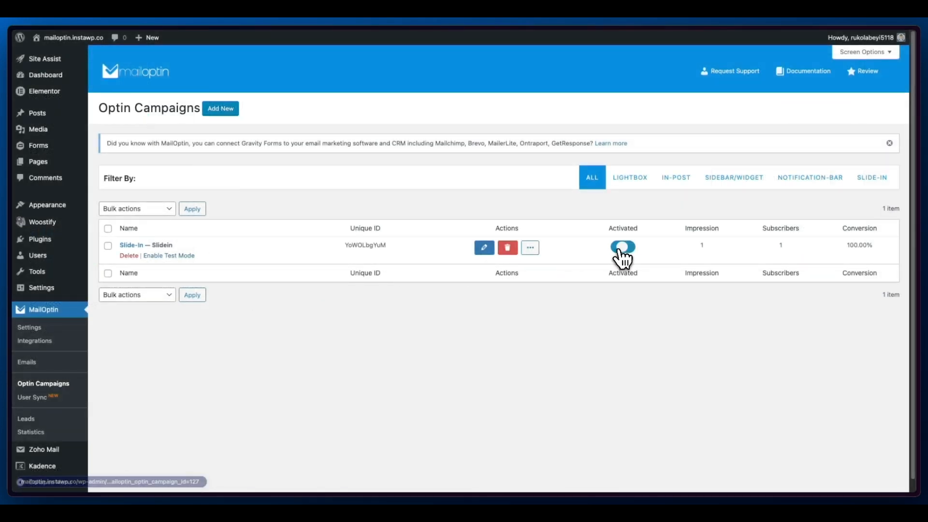
Step: Deactivate the Slide-In campaign in MailOptin and create a lightbox optin campaign titled "Pop up" with the Elegance theme
click(623, 247)
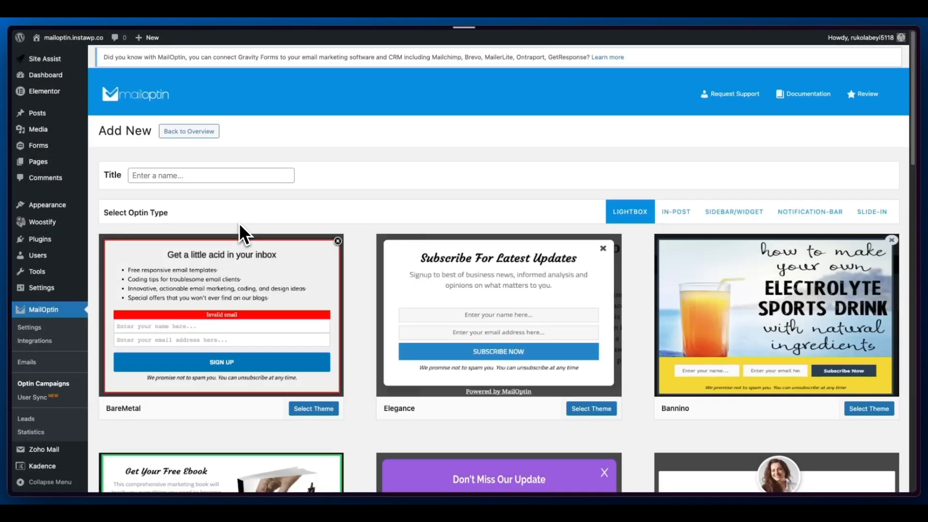
click(220, 183)
text(Pop up)
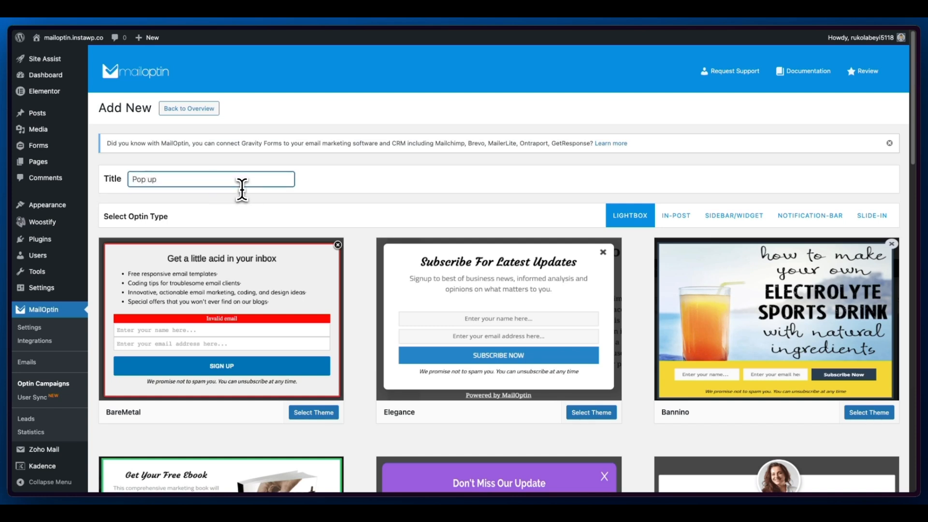
click(439, 308)
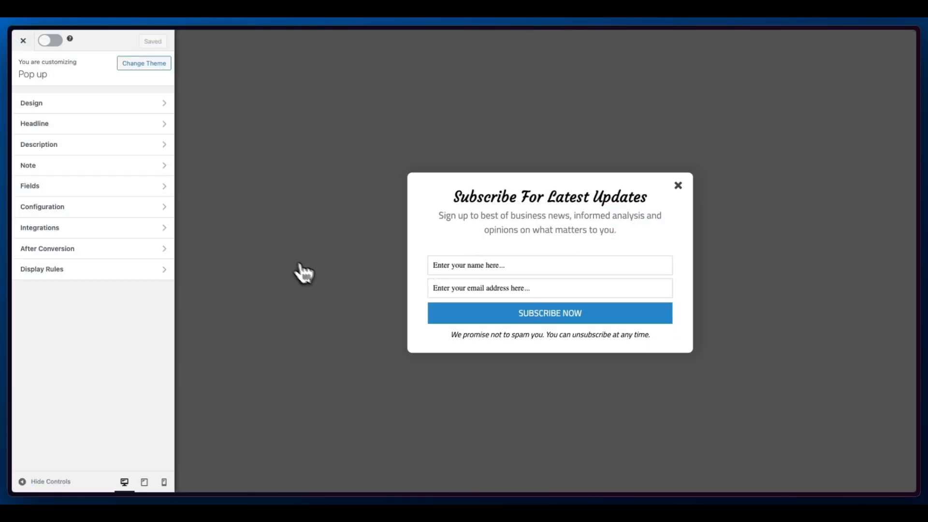
Step: Examine the Design, Configuration and Fields settings of the Pop up campaign
click(86, 105)
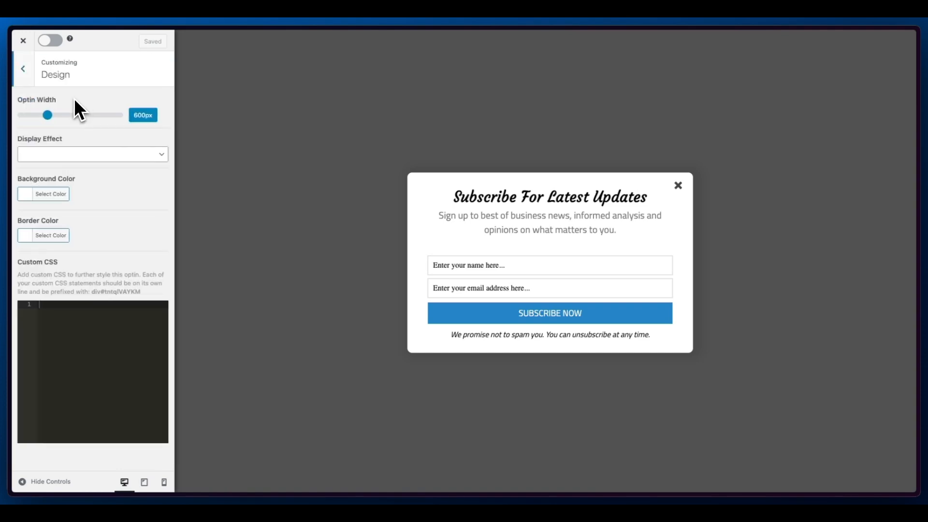
click(27, 76)
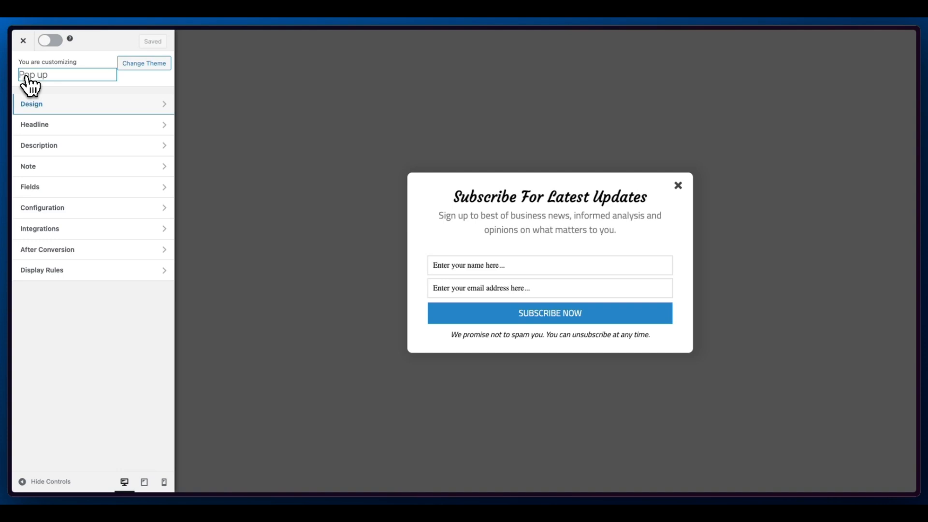
click(68, 210)
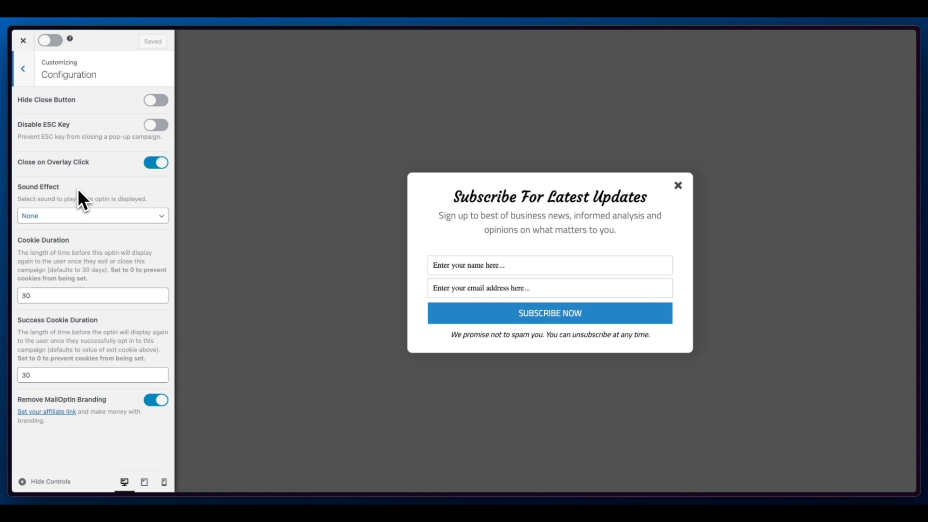
click(24, 69)
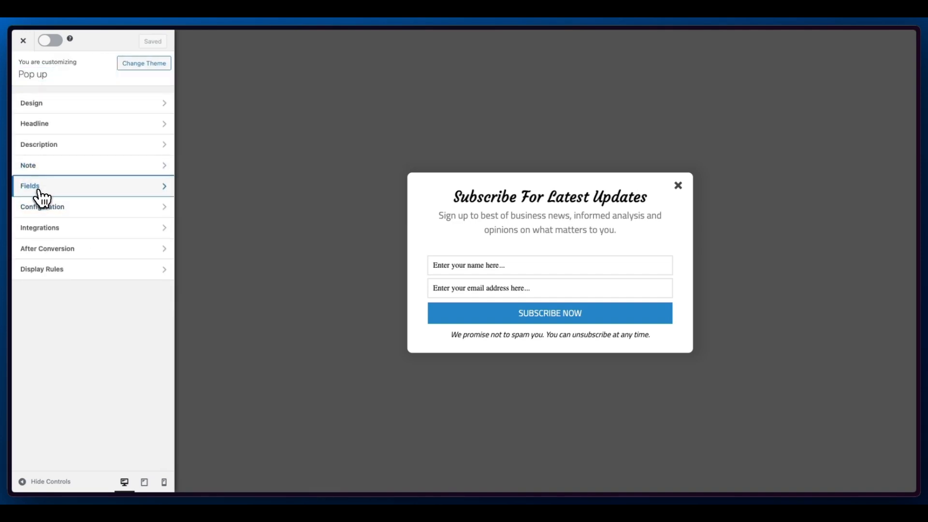
click(42, 198)
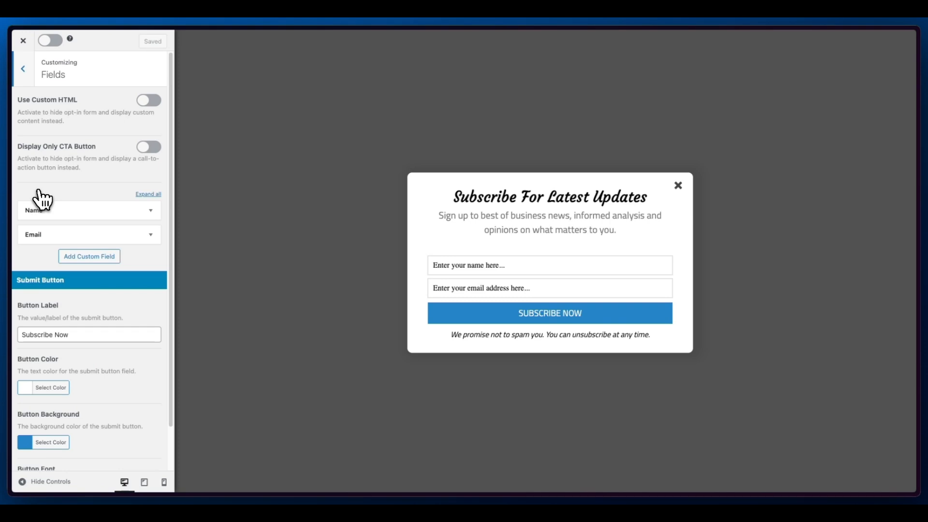
scroll(41, 205, down, 2)
scroll(41, 207, up, 2)
click(22, 69)
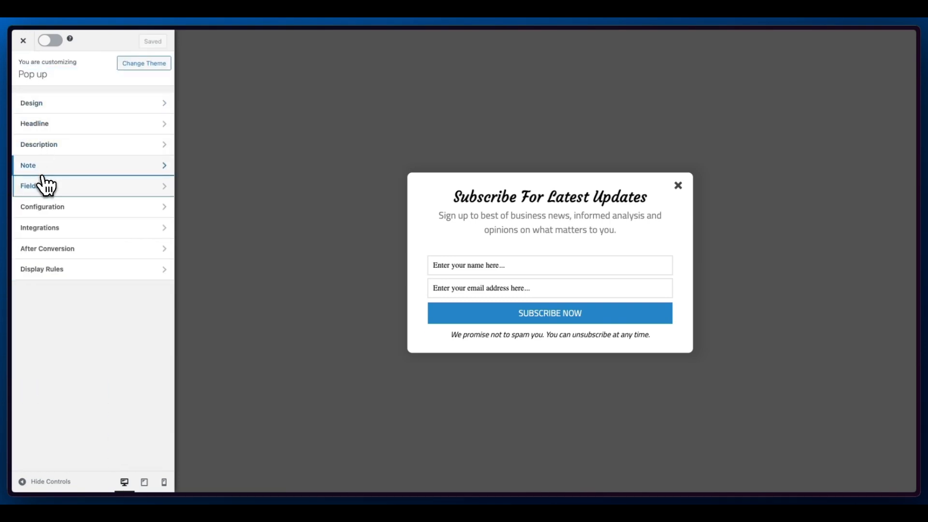
Step: Connect the Pop up campaign to the MailerLite integration with Tutorials as its email list
click(54, 228)
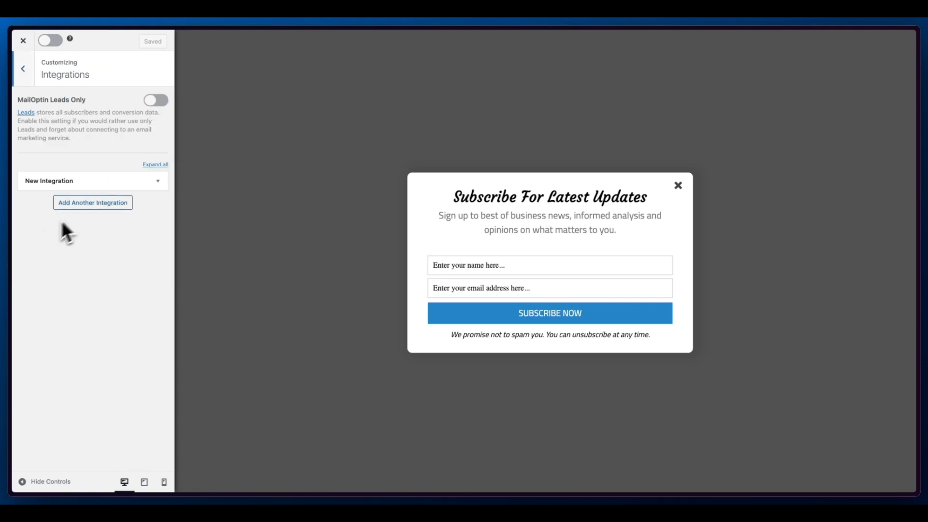
click(167, 190)
click(116, 216)
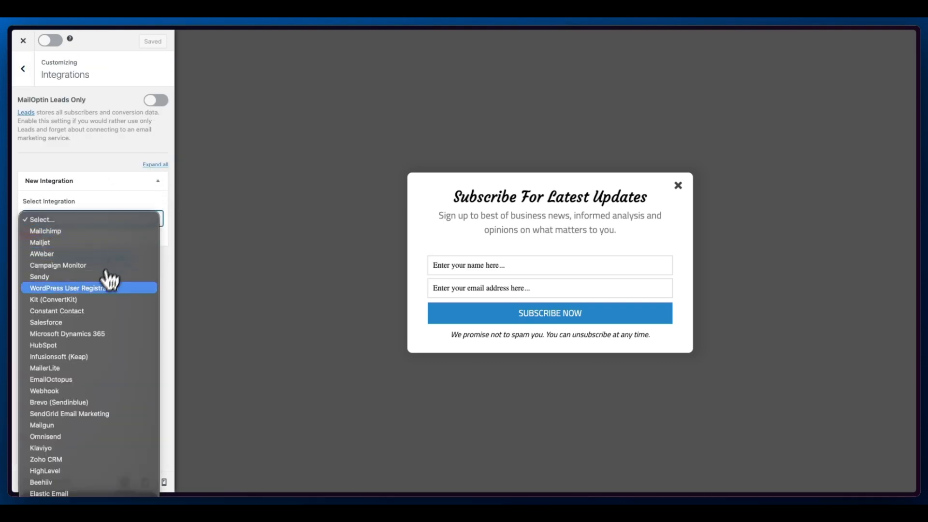
click(61, 370)
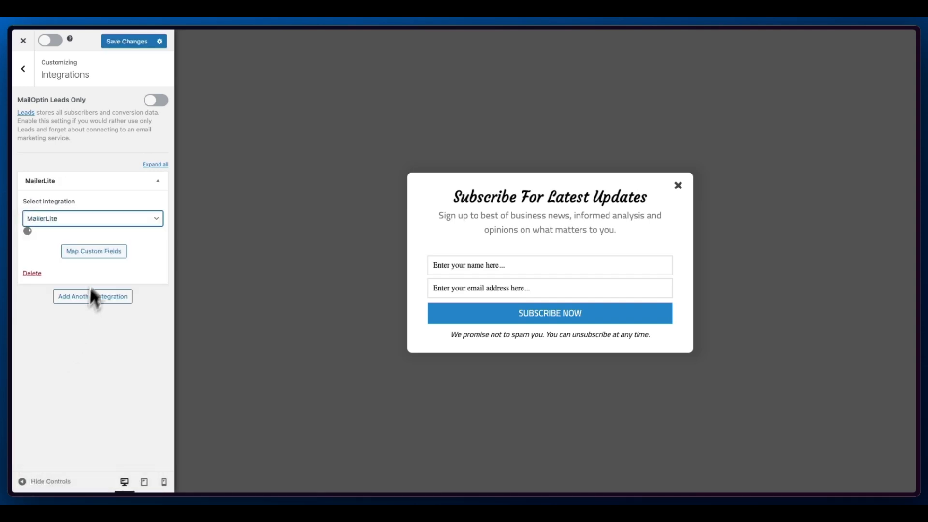
click(100, 255)
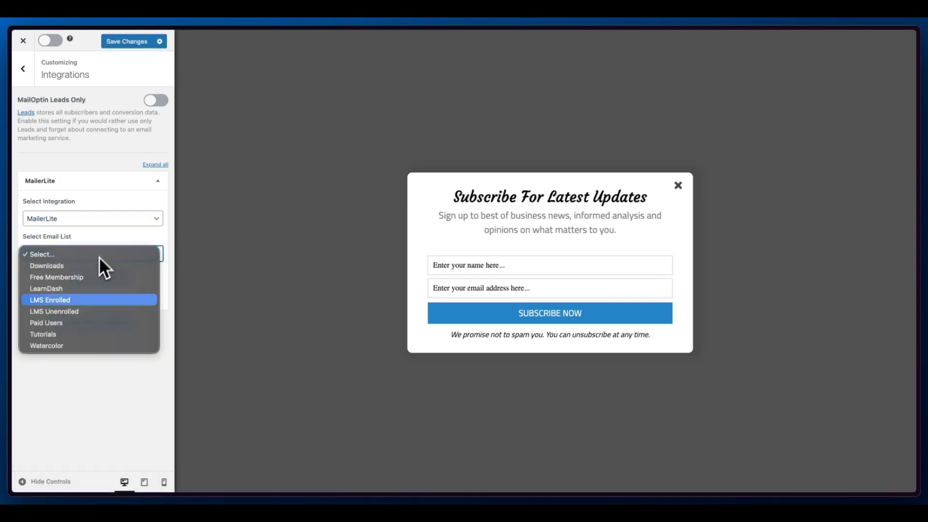
click(80, 333)
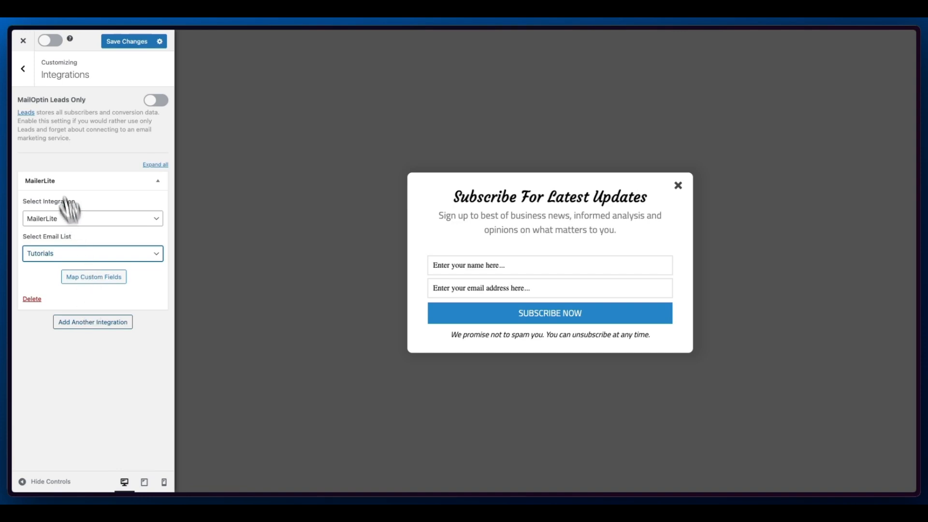
click(23, 70)
Step: Activate the display rule that shows the optin after scrolling down the page and set its minimum scroll to 68%
click(56, 270)
click(70, 206)
click(25, 72)
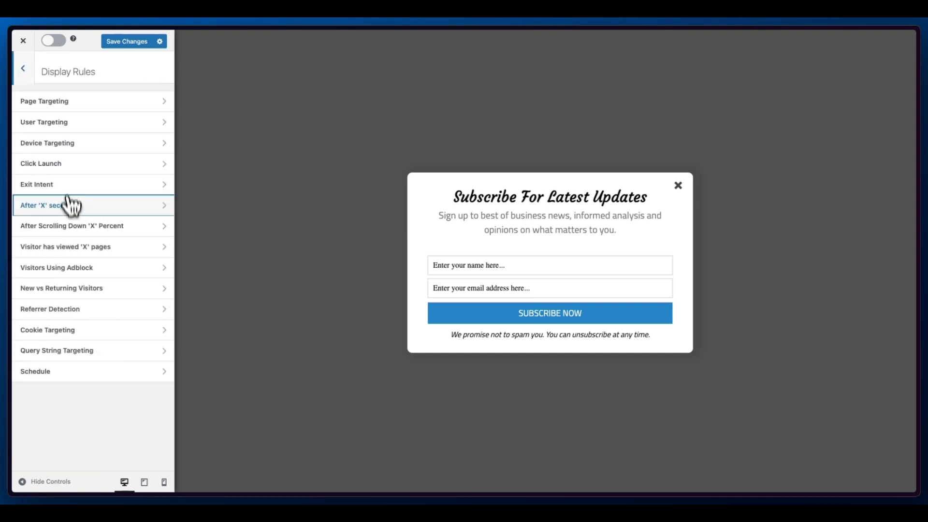
click(70, 225)
click(157, 100)
drag(26, 164, 88, 166)
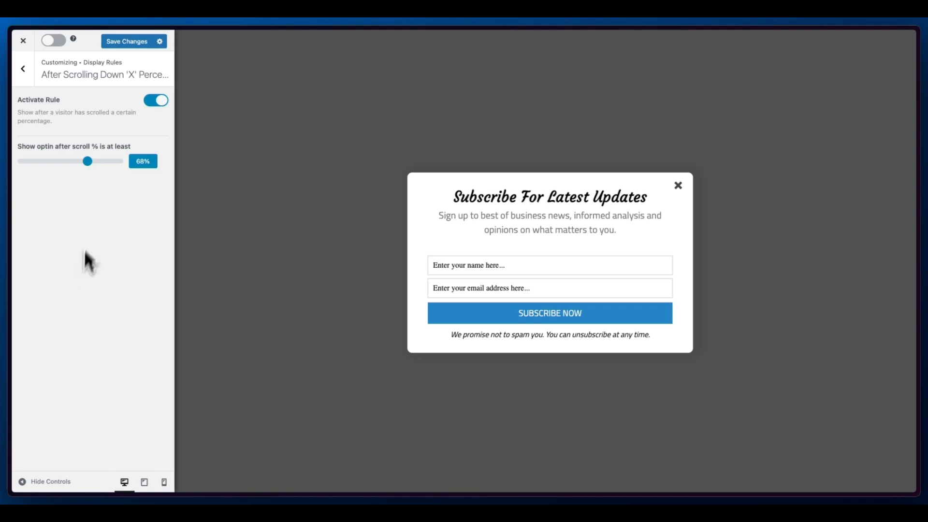
Step: Save the Pop up campaign's changes, activate the campaign and return to the list of optin campaigns
click(129, 43)
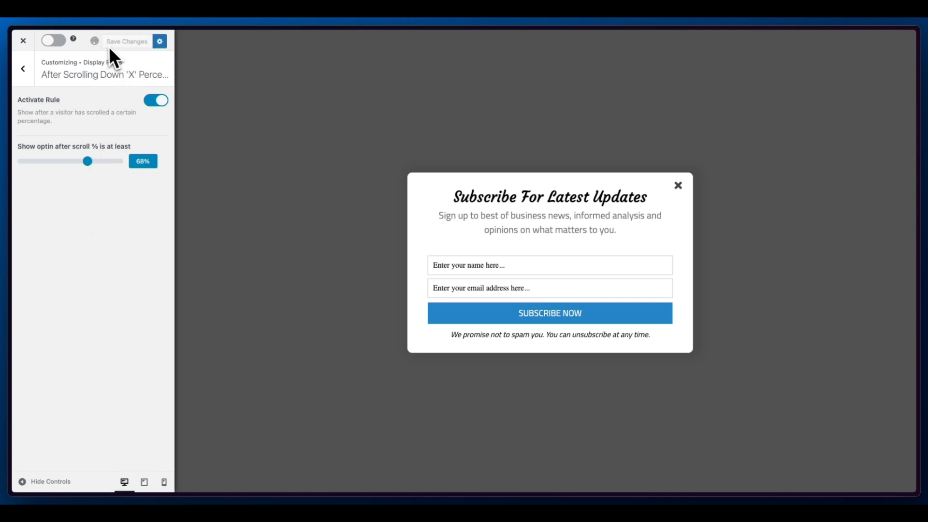
click(55, 42)
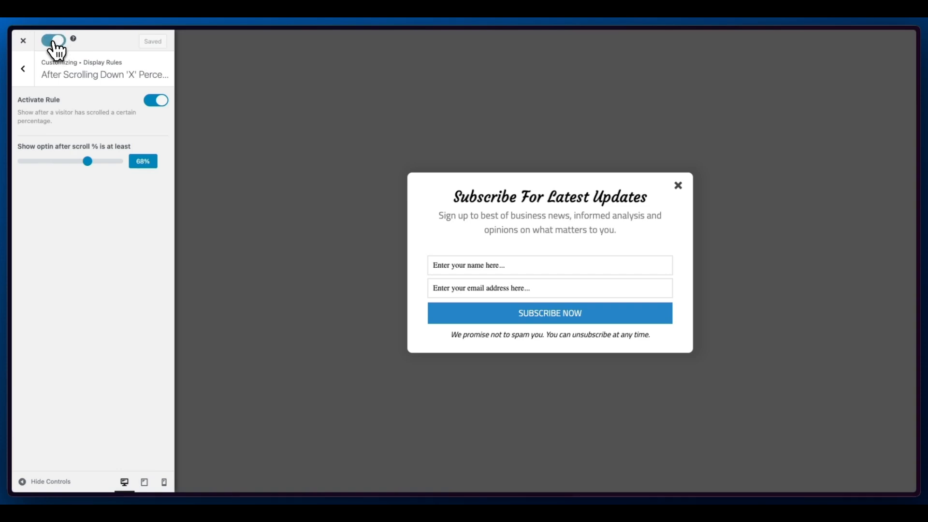
click(21, 73)
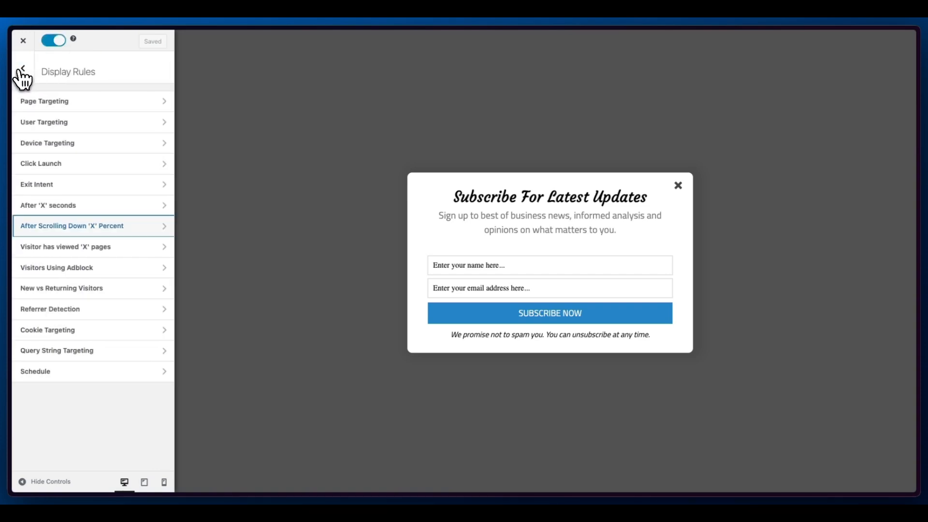
click(22, 41)
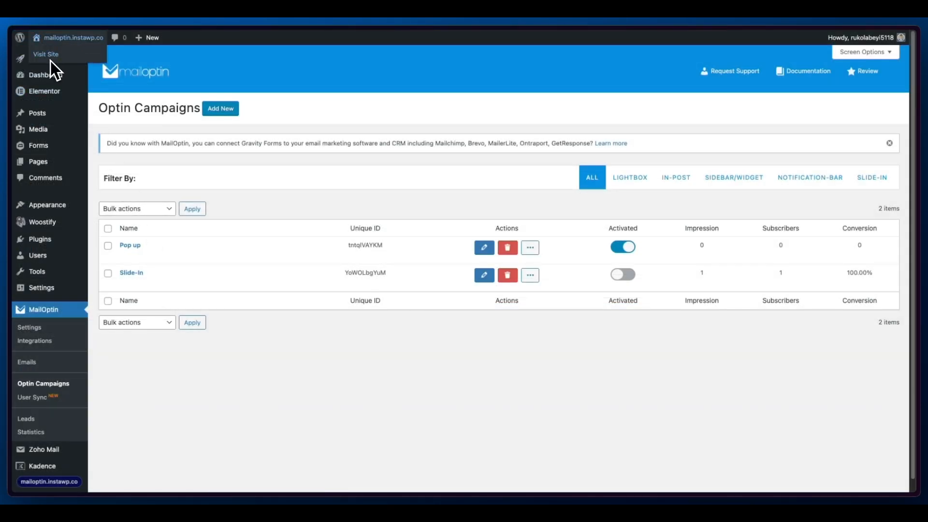
Step: Open the live website in a new tab and scroll down the home page far enough to trigger the pop-up
right_click(56, 58)
click(58, 62)
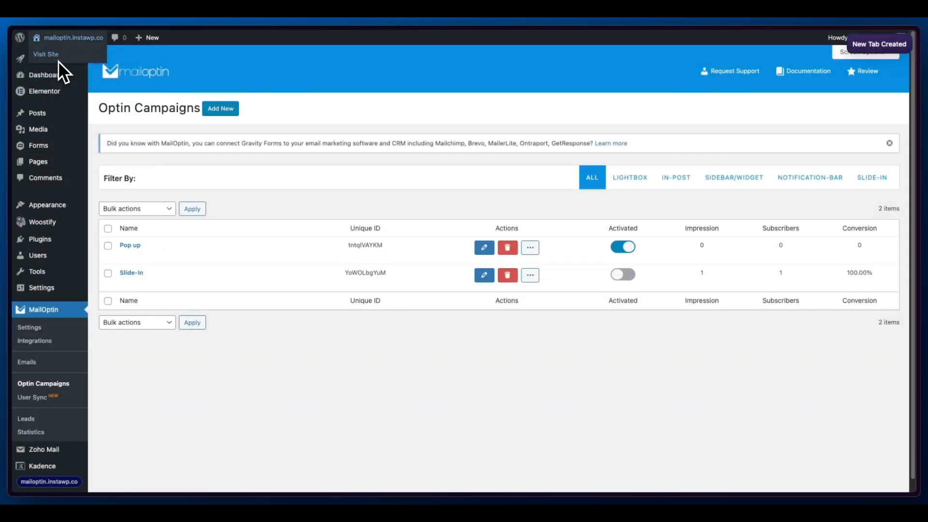
mouse_move(17, 85)
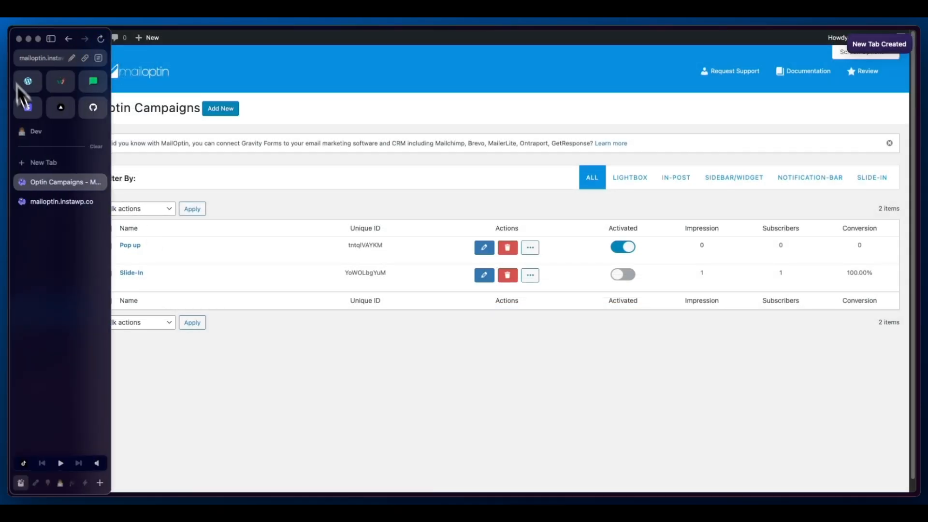
click(45, 197)
scroll(304, 196, down, 3)
scroll(304, 196, down, 15)
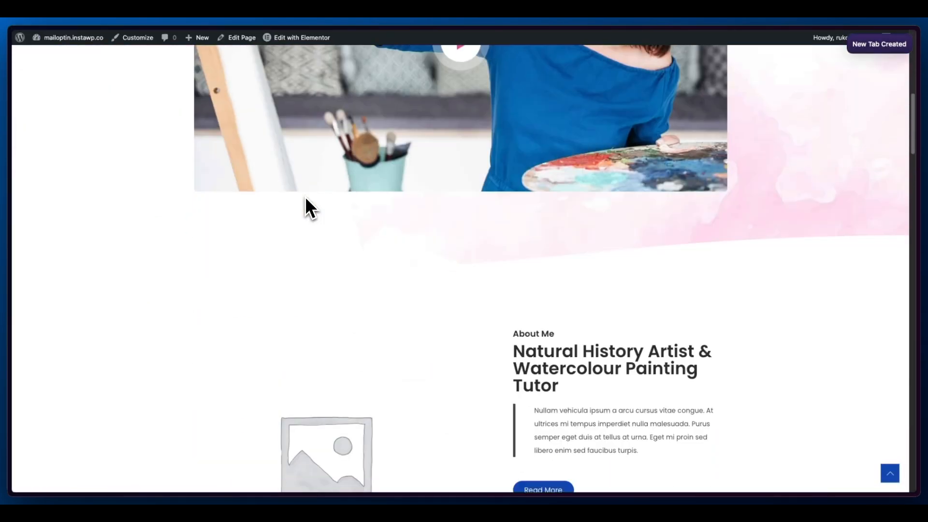
scroll(305, 196, down, 20)
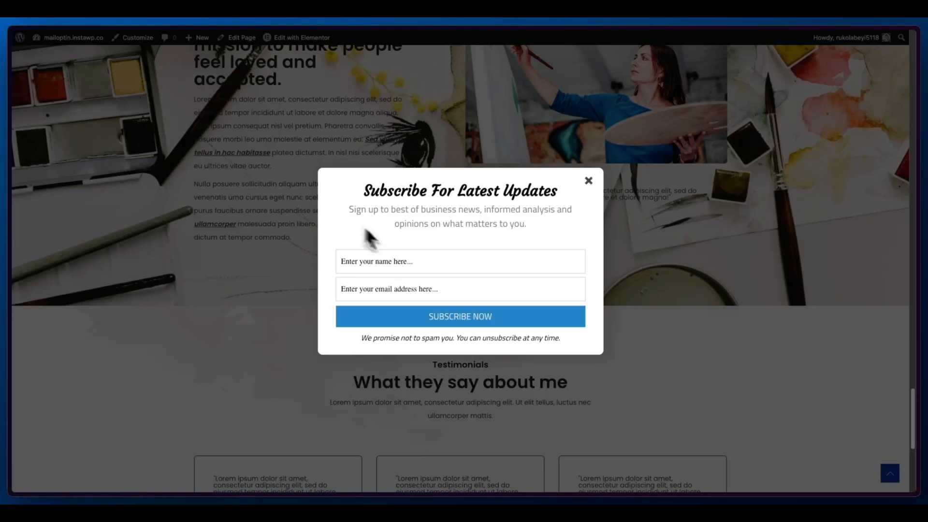
Step: Subscribe through the pop-up form with the name Popup and a test e-mail address
click(398, 261)
text(Popup)
click(410, 289)
text(popup@example)
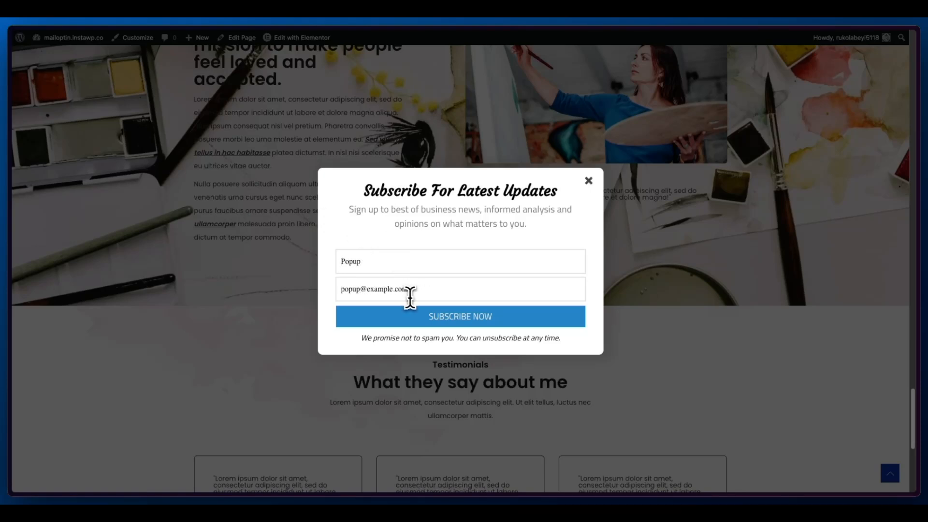
click(459, 323)
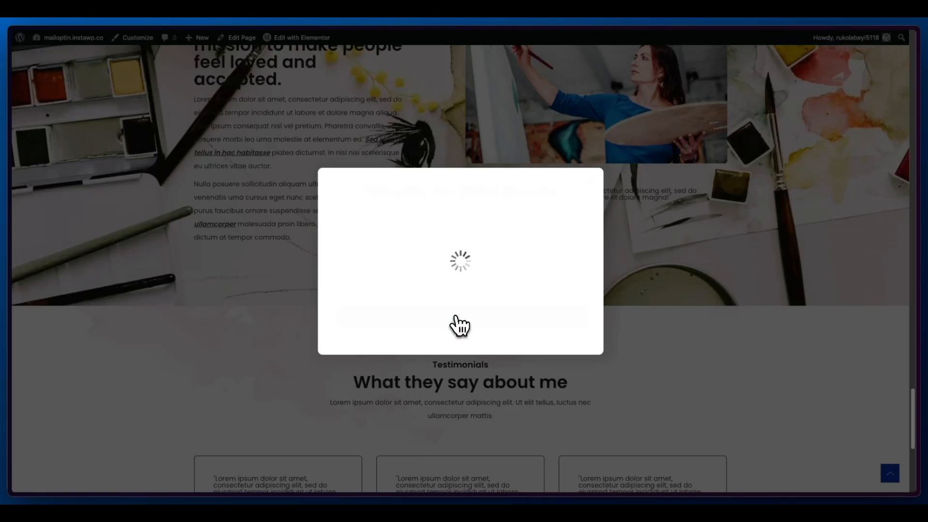
Step: Switch to MailerLite and reload the Tutorials group's subscriber list to check for the pop-up sign-up
mouse_move(30, 205)
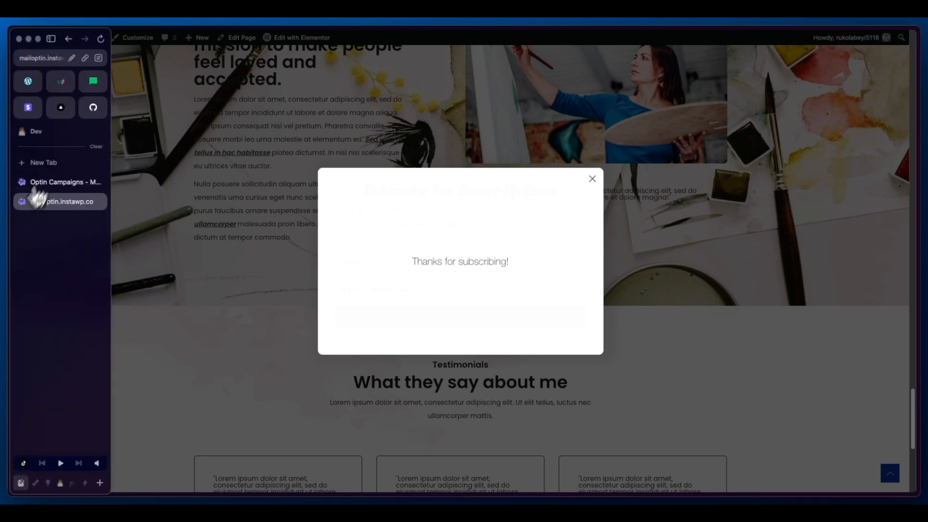
click(103, 83)
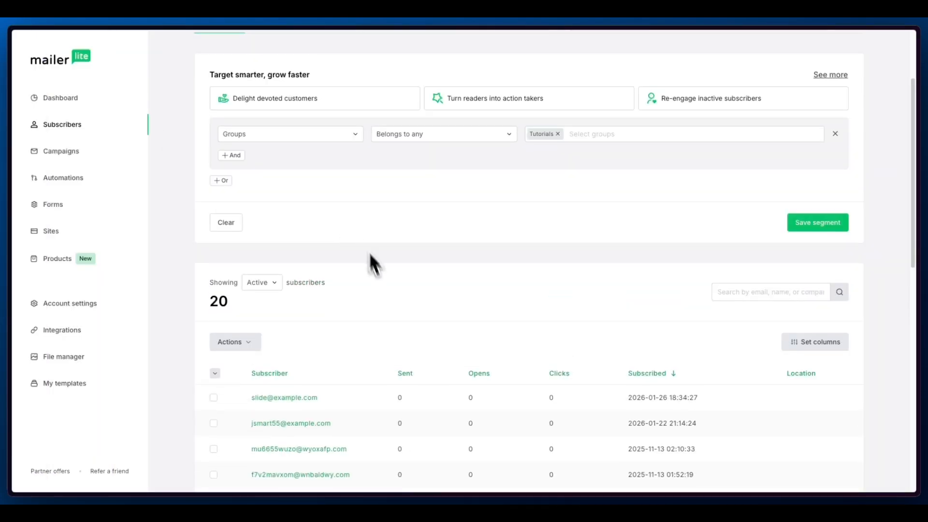
right_click(381, 304)
click(417, 330)
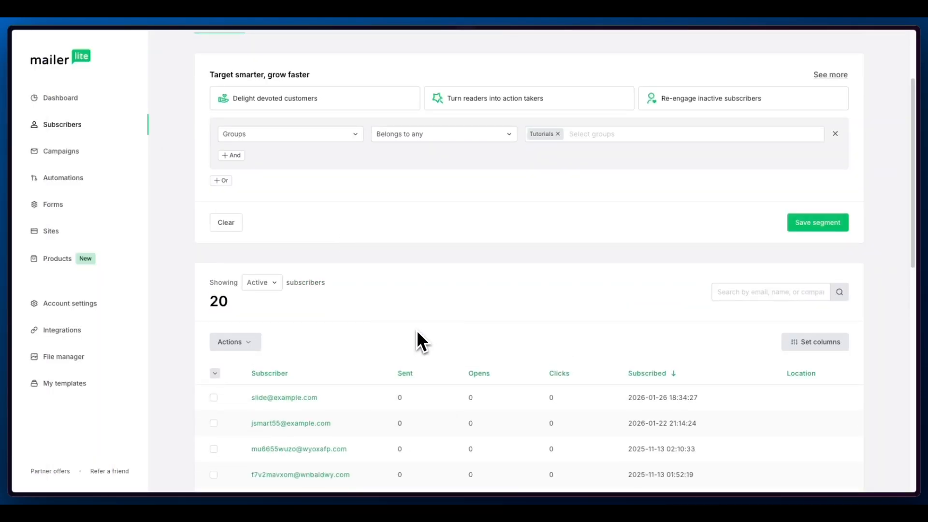